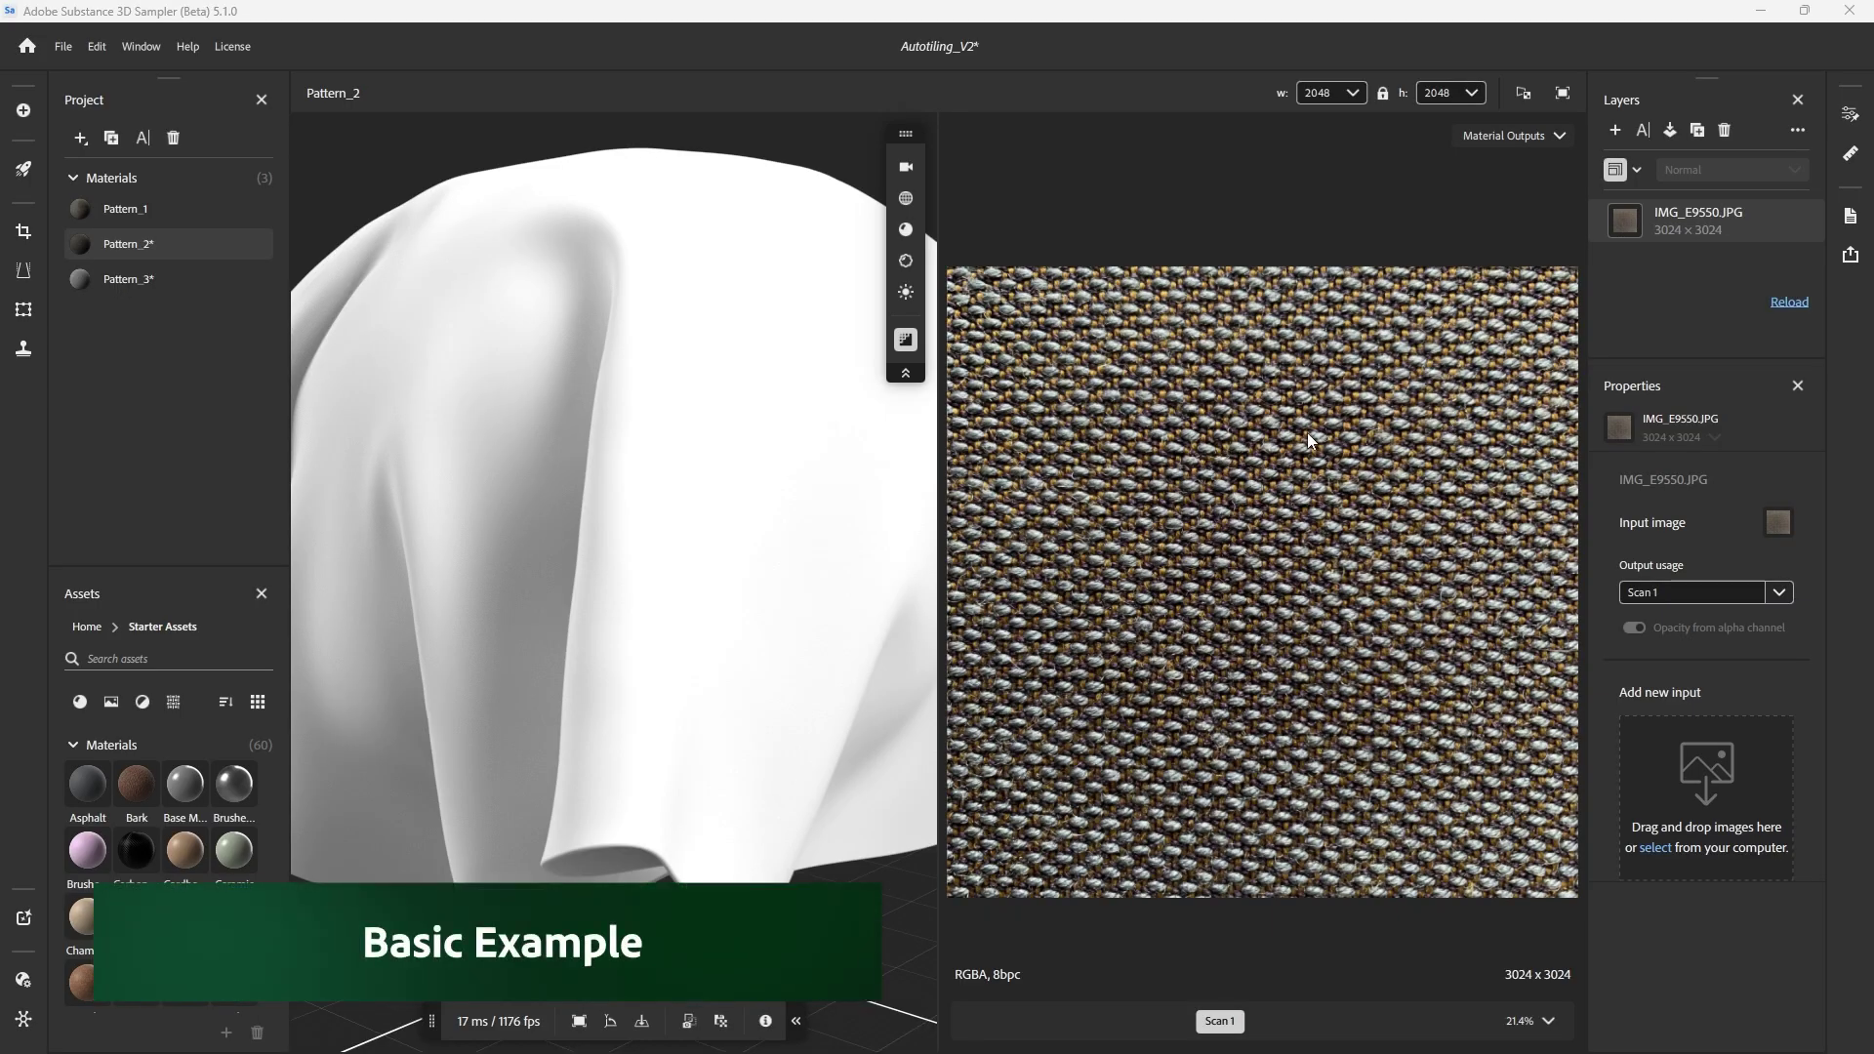
Add Auto Tiling and Image to Material (AI Powered) filters, then select the Auto Tiling layer
click(1617, 130)
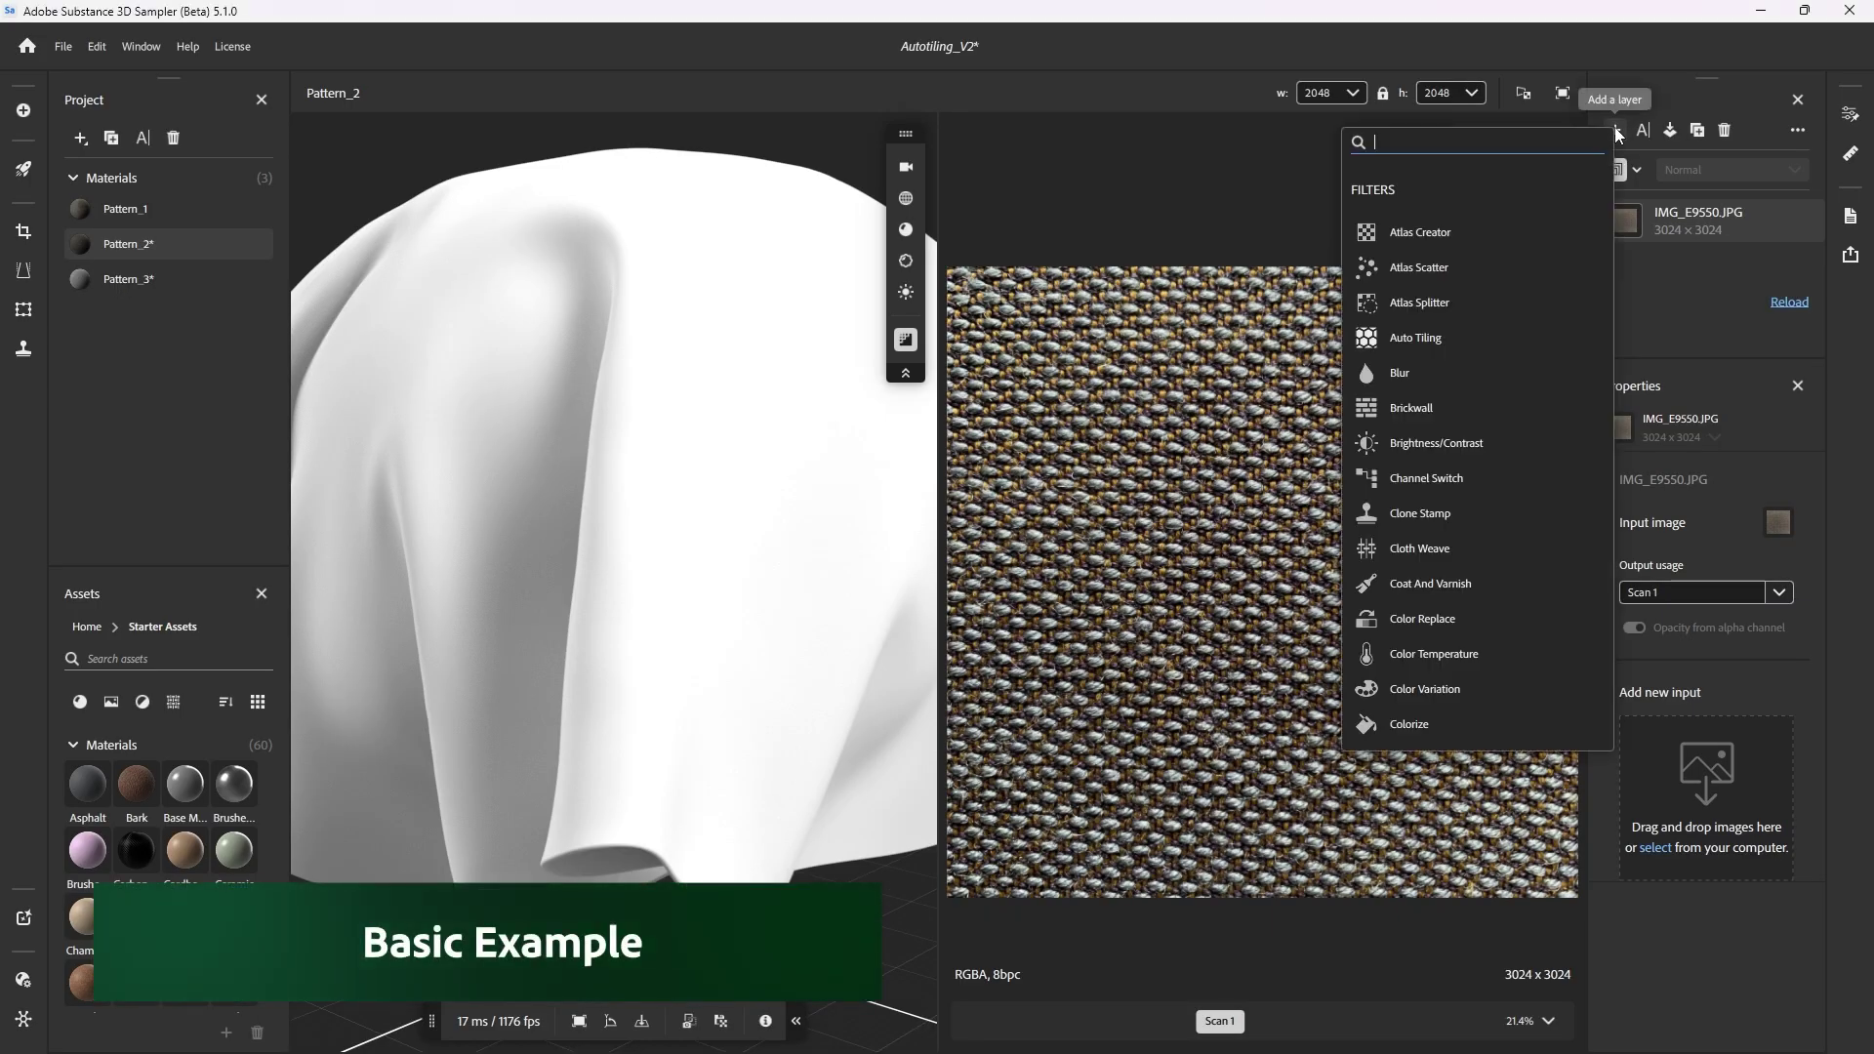
text(auto)
click(1442, 237)
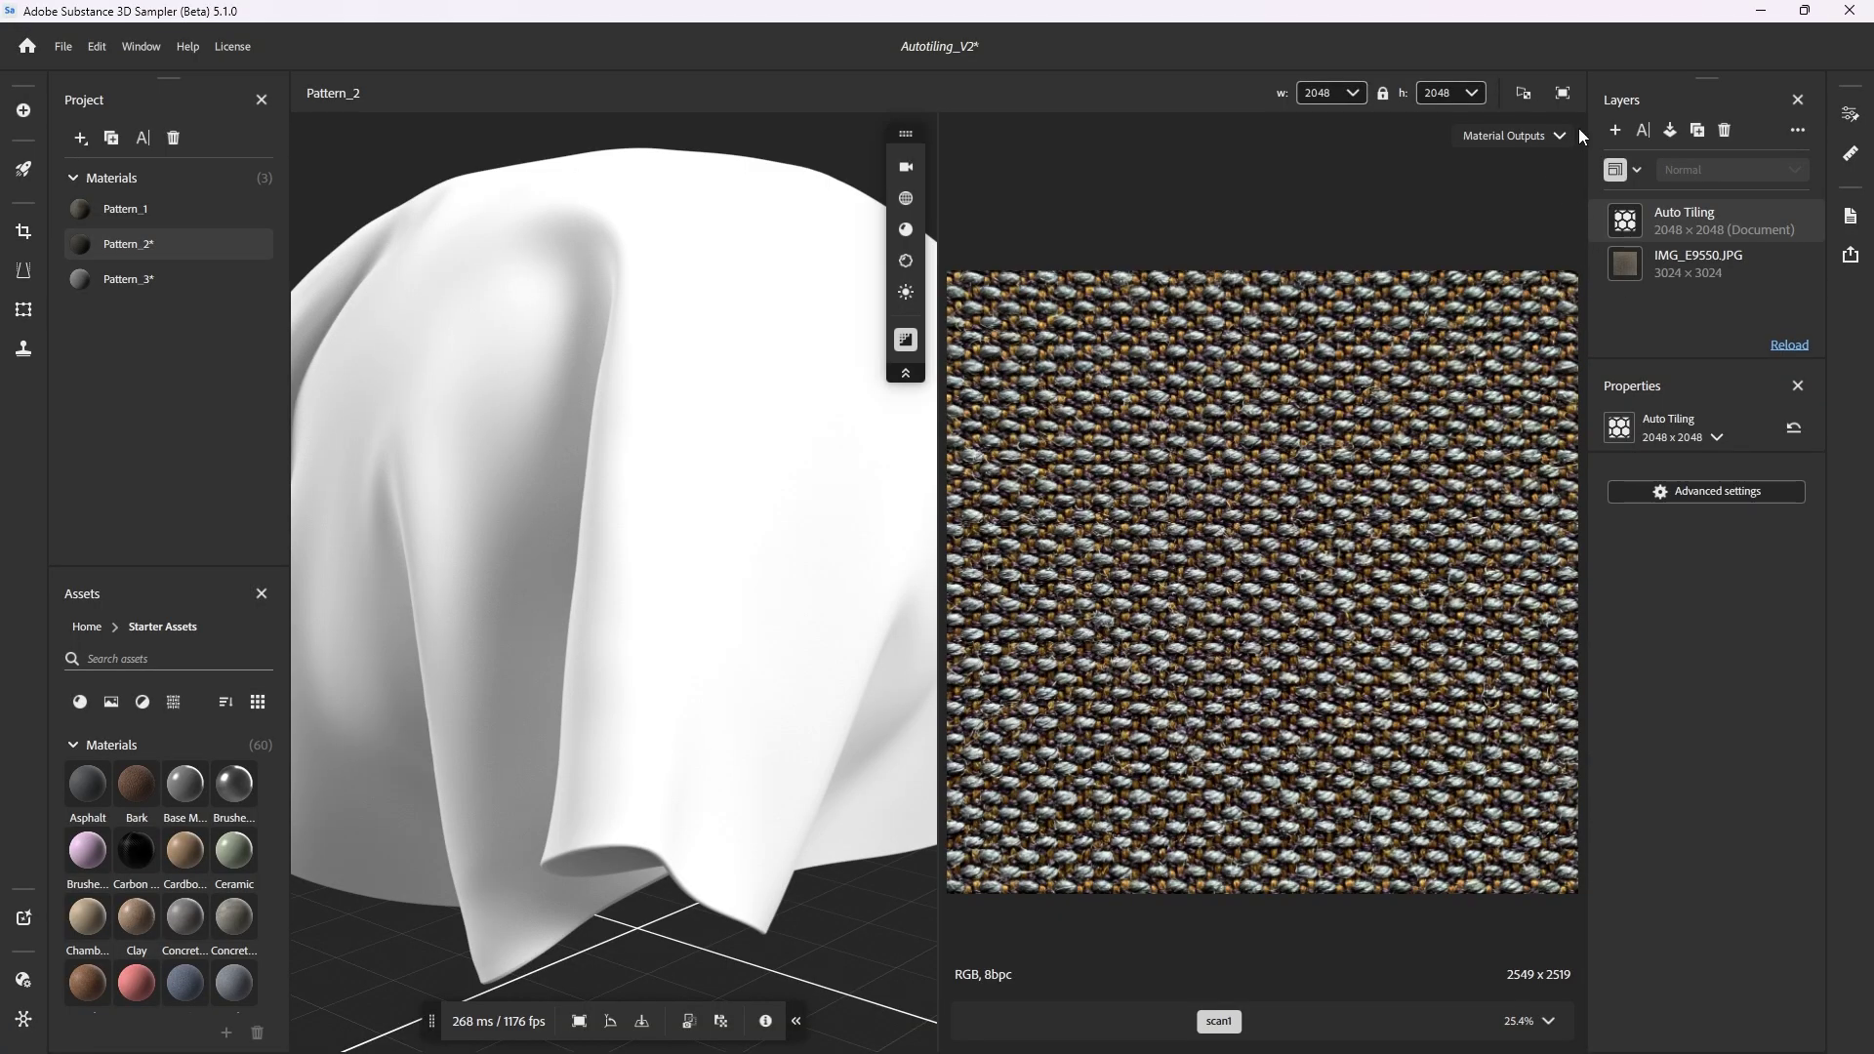
click(1616, 130)
text(im)
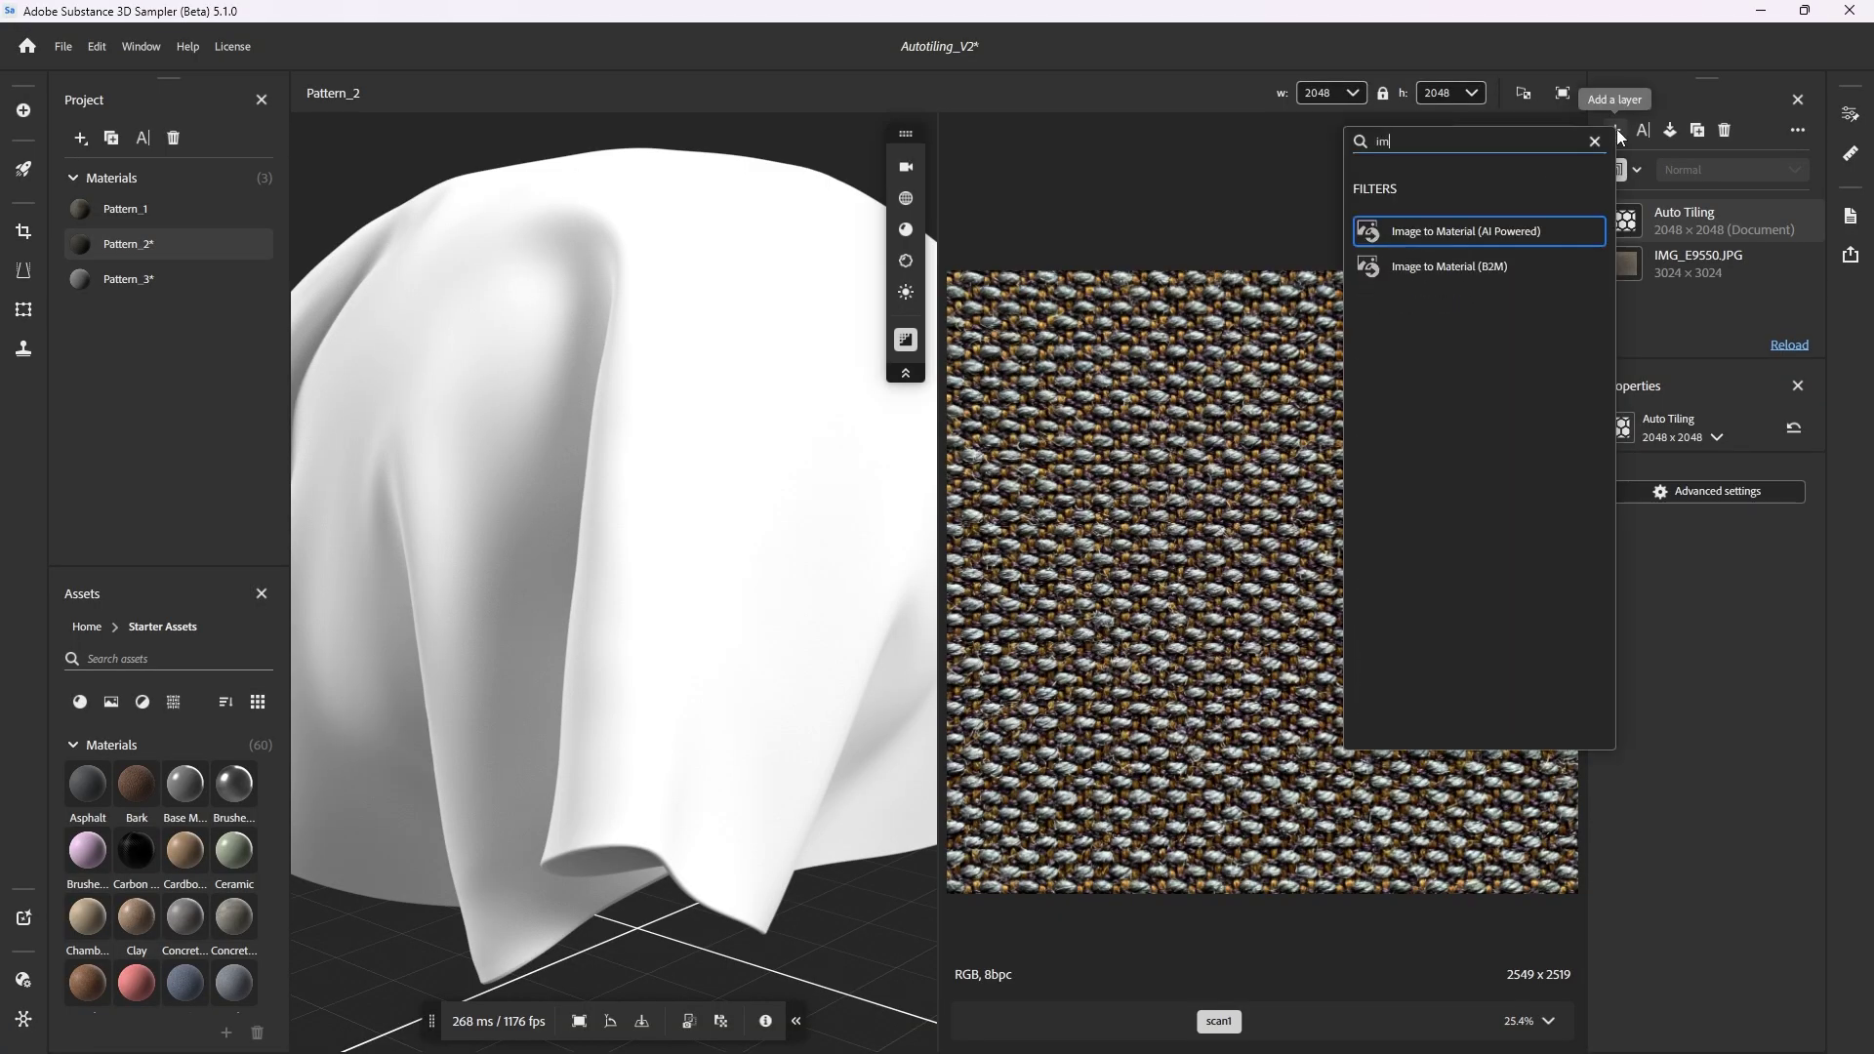
click(1478, 236)
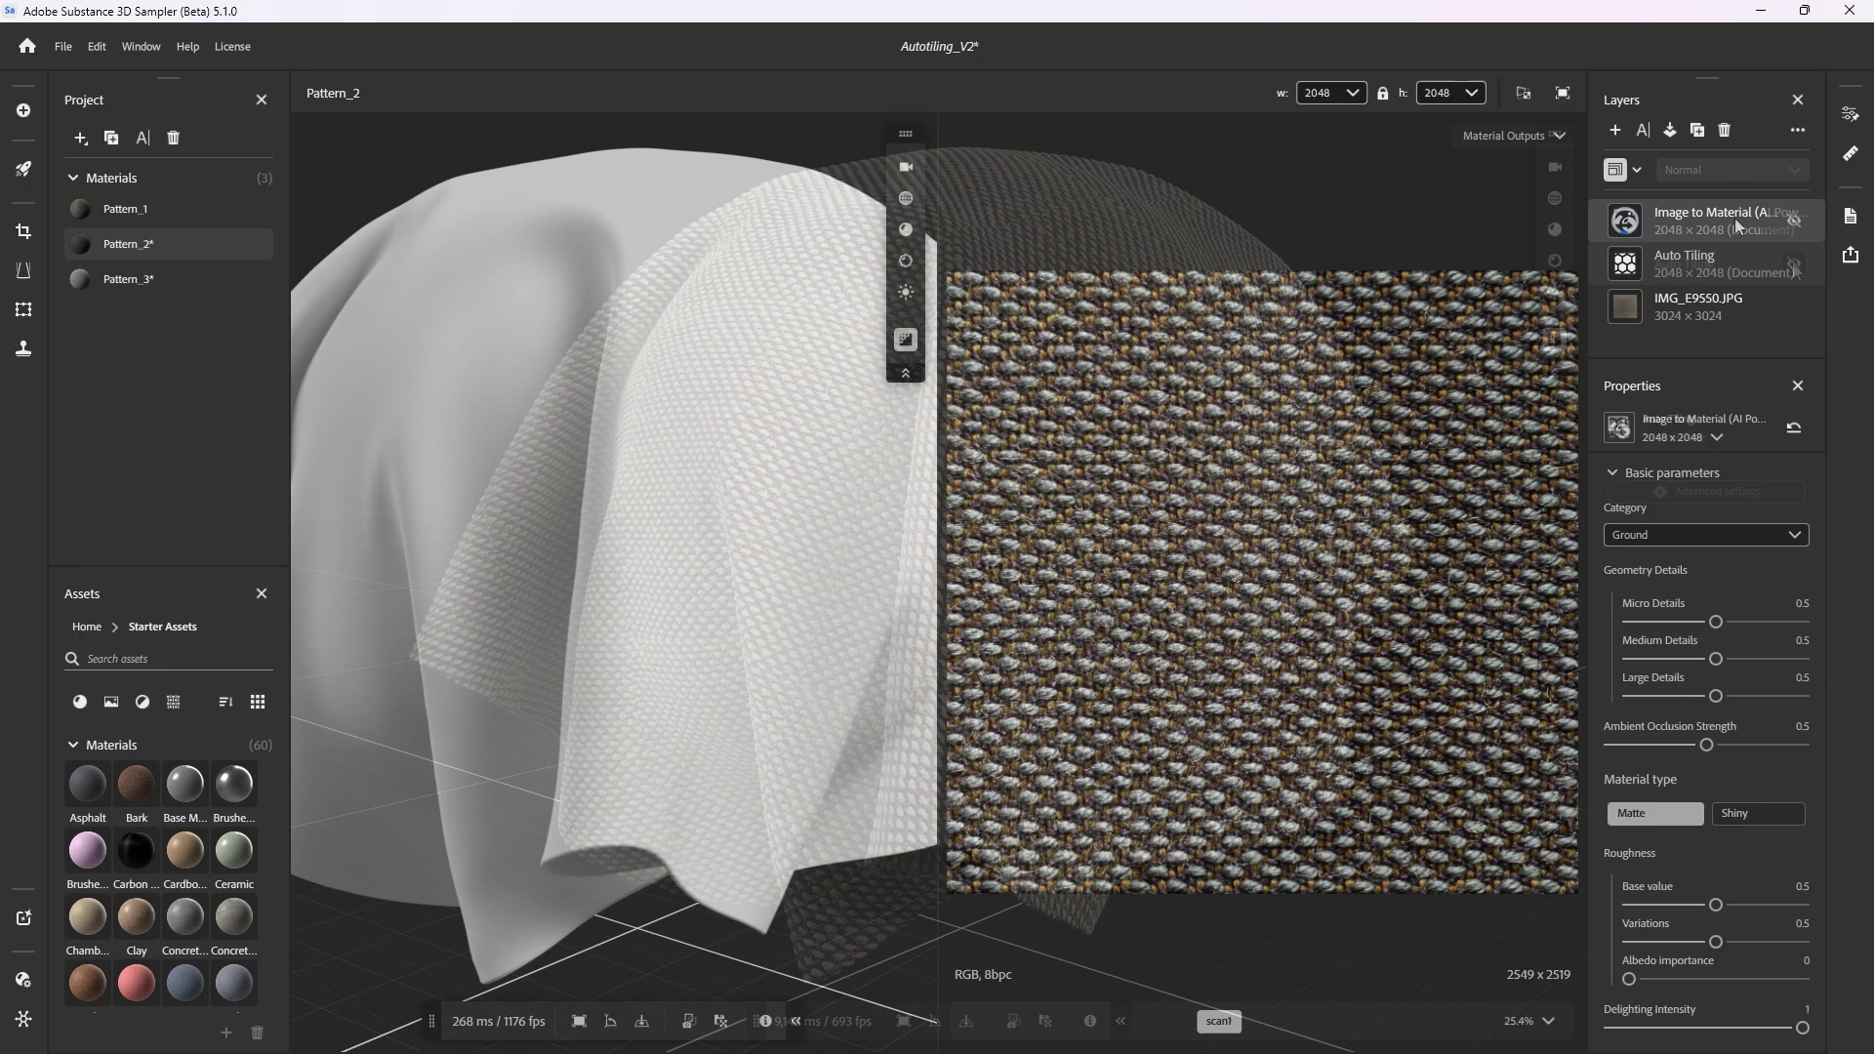
click(1791, 263)
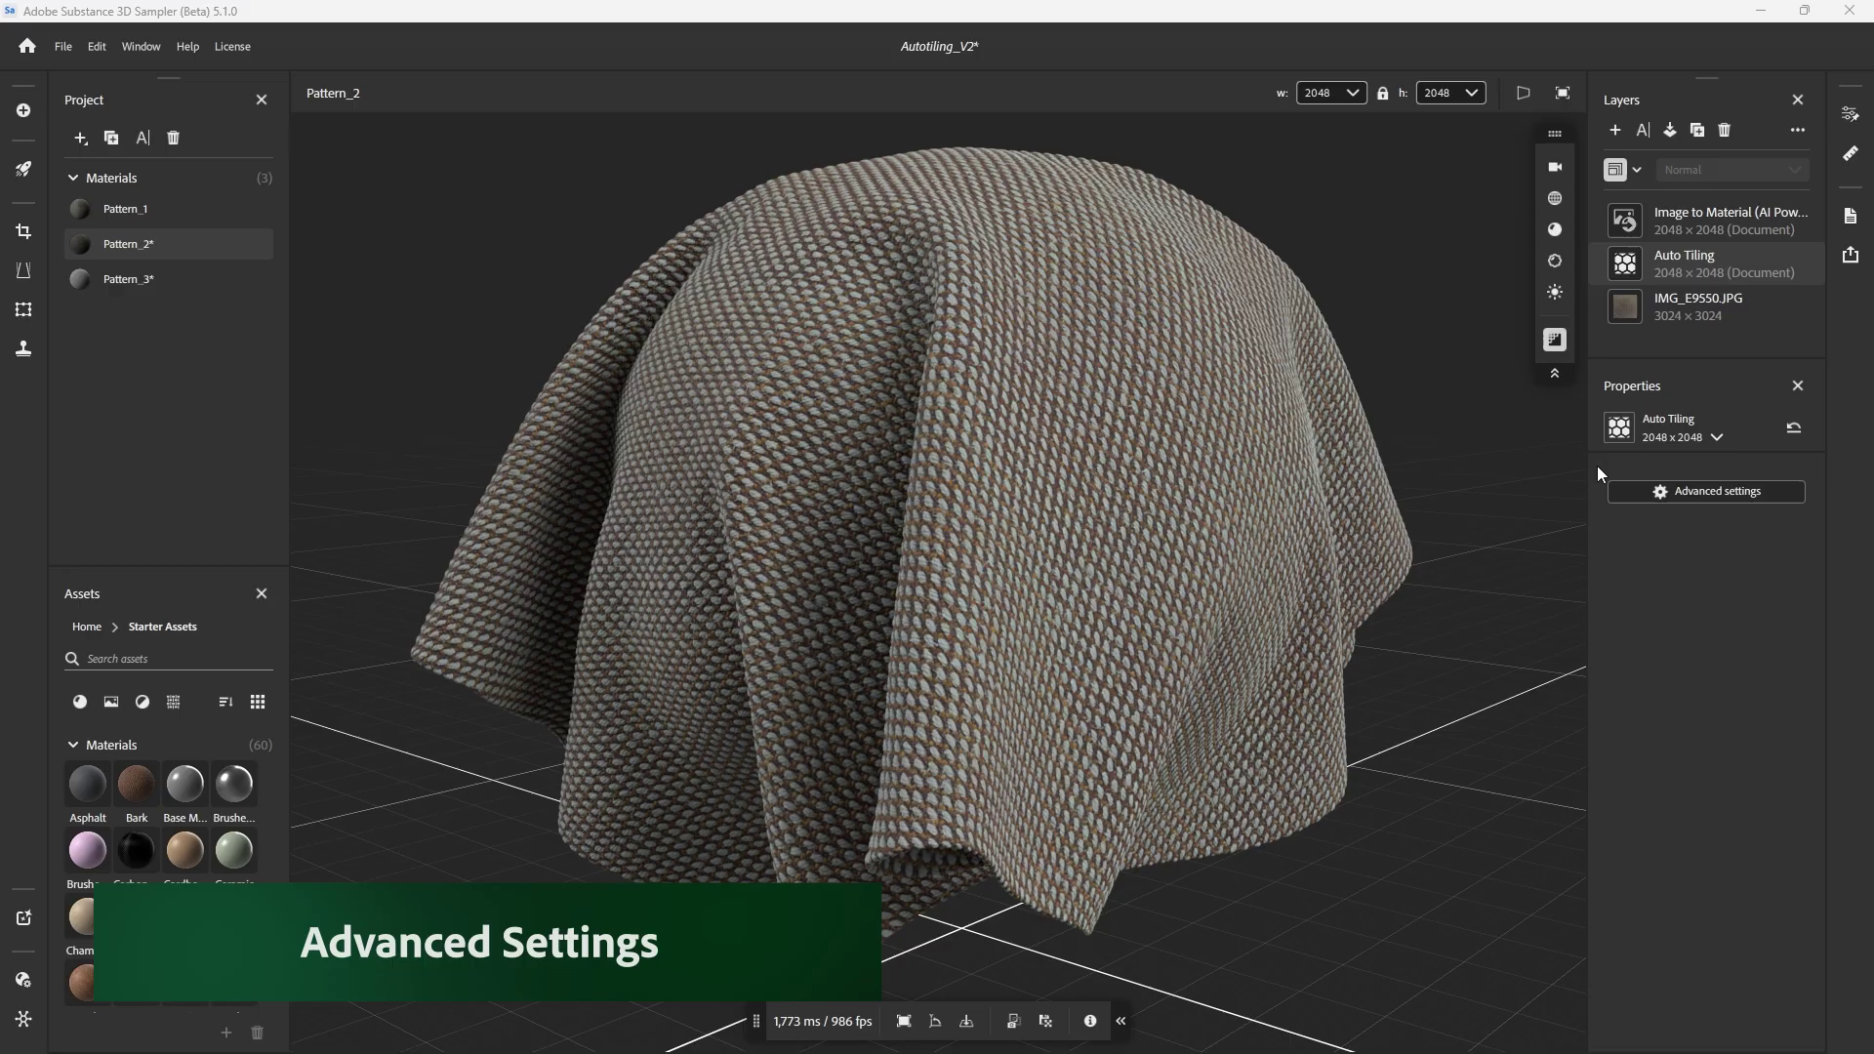
Start the Auto Tiling advanced walkthrough, preview pattern detection and region of interest, then return to sample settings
click(1722, 490)
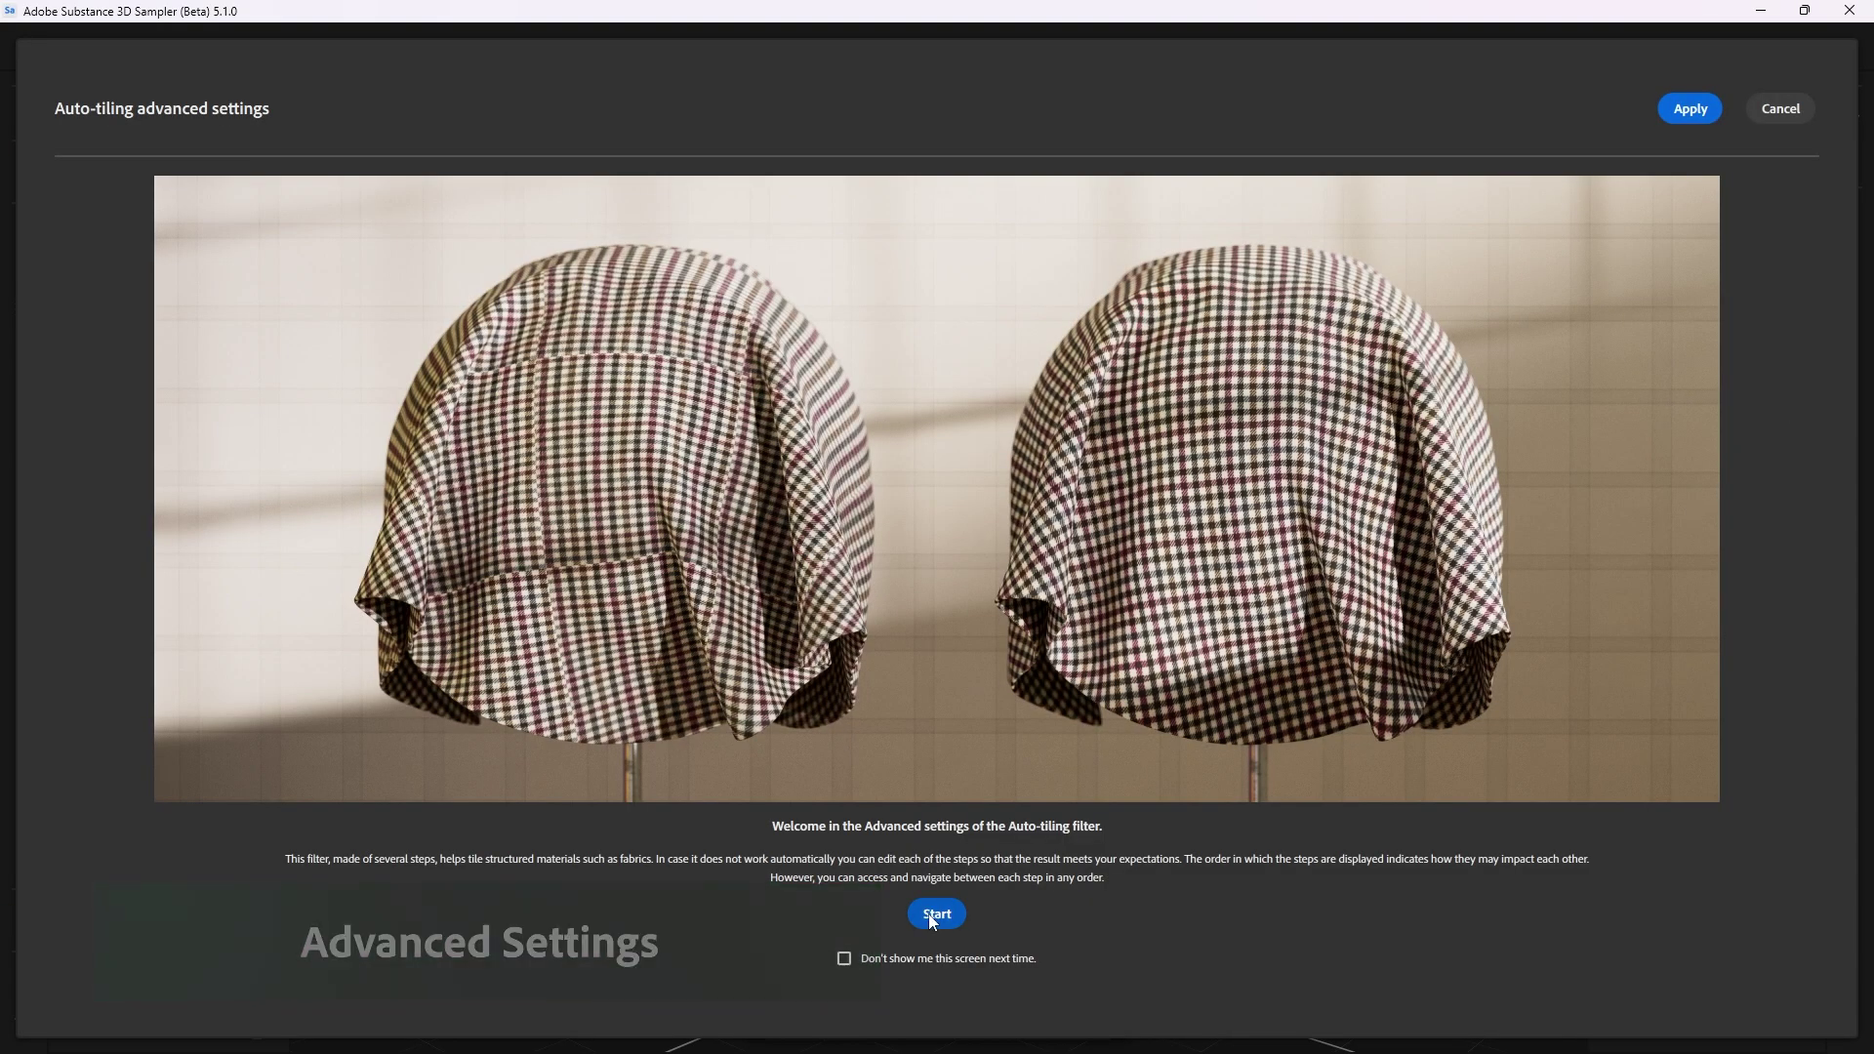
click(935, 914)
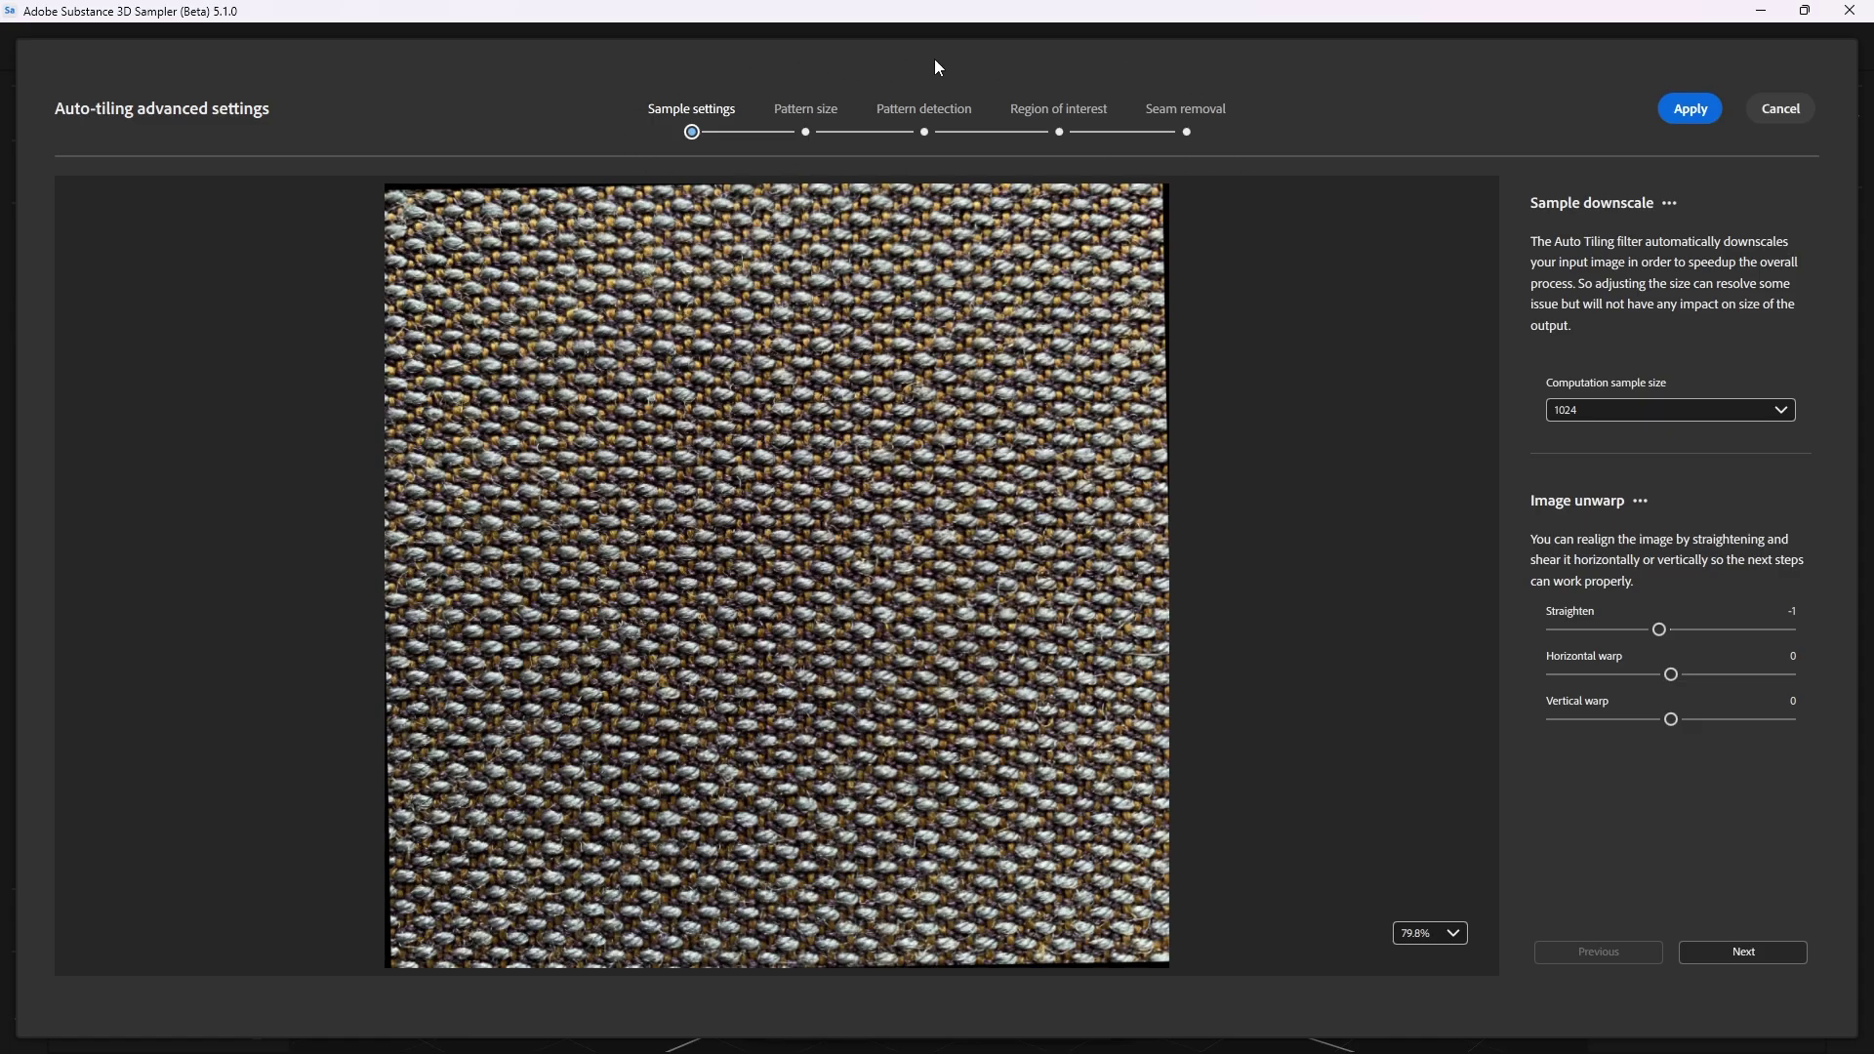
click(902, 106)
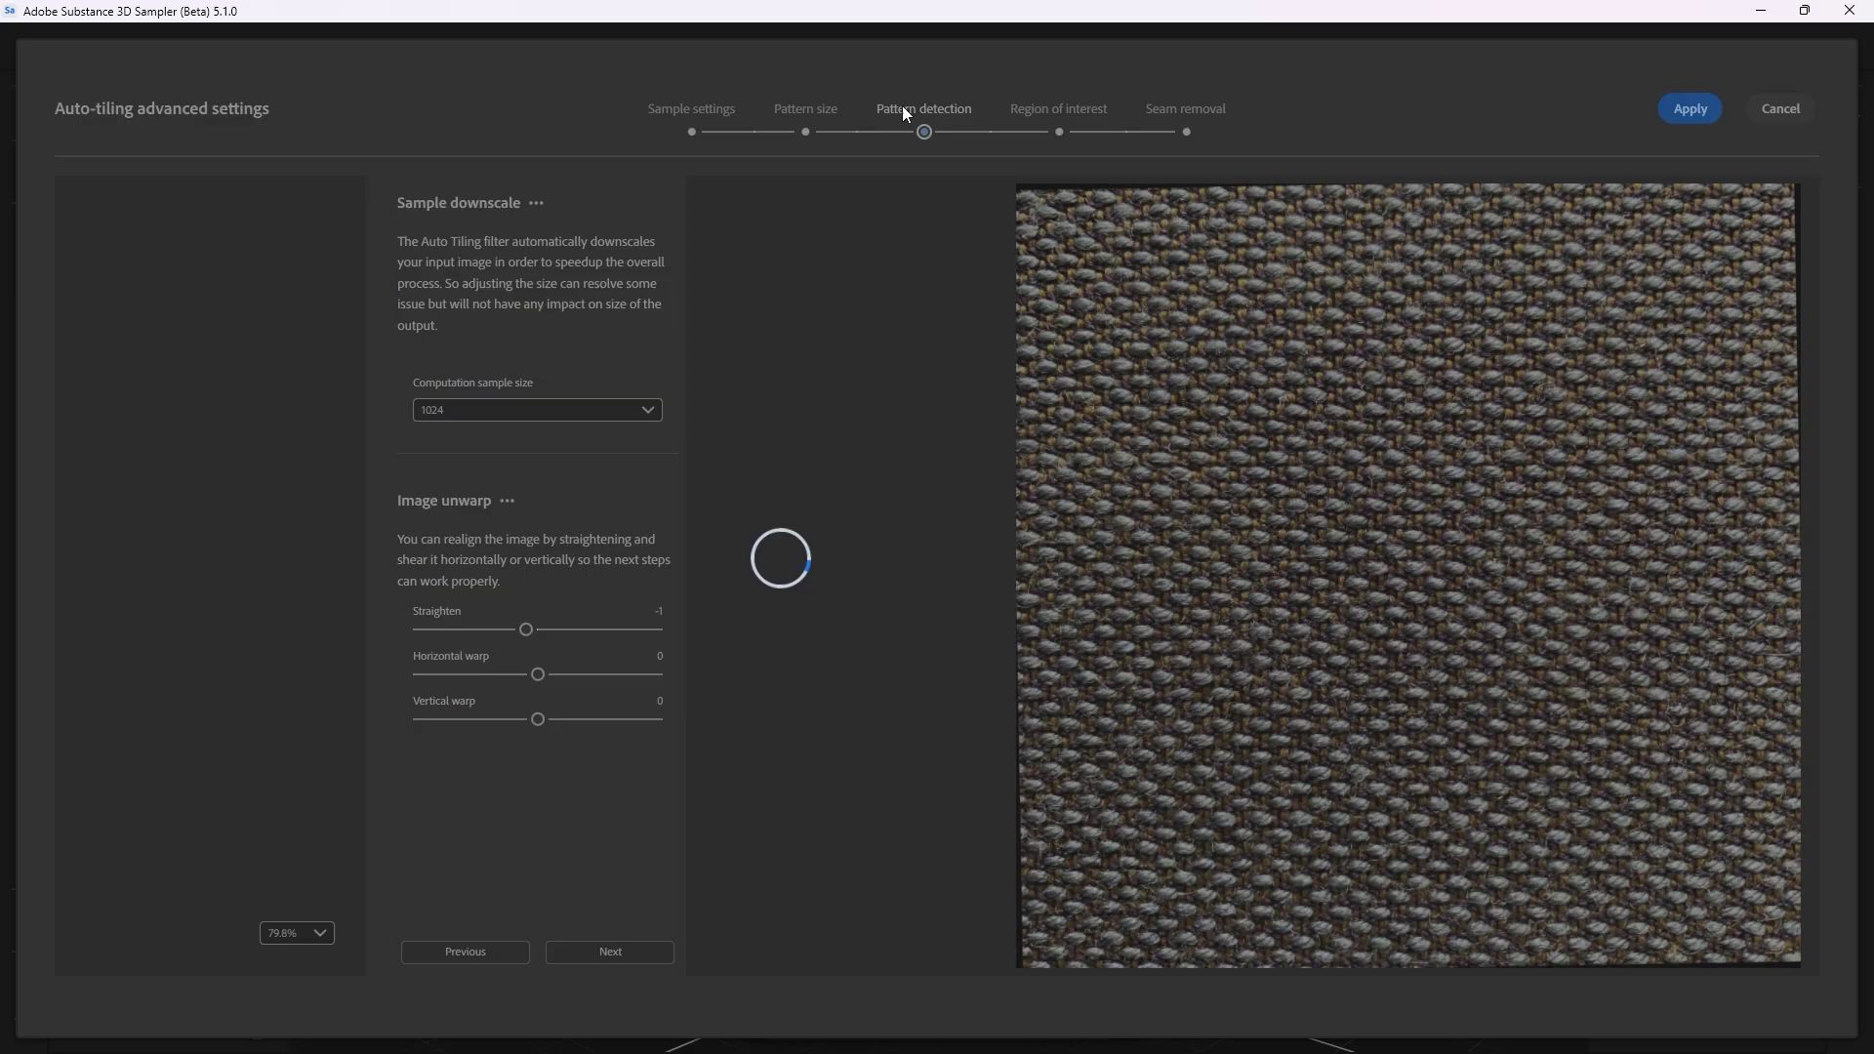
click(1064, 106)
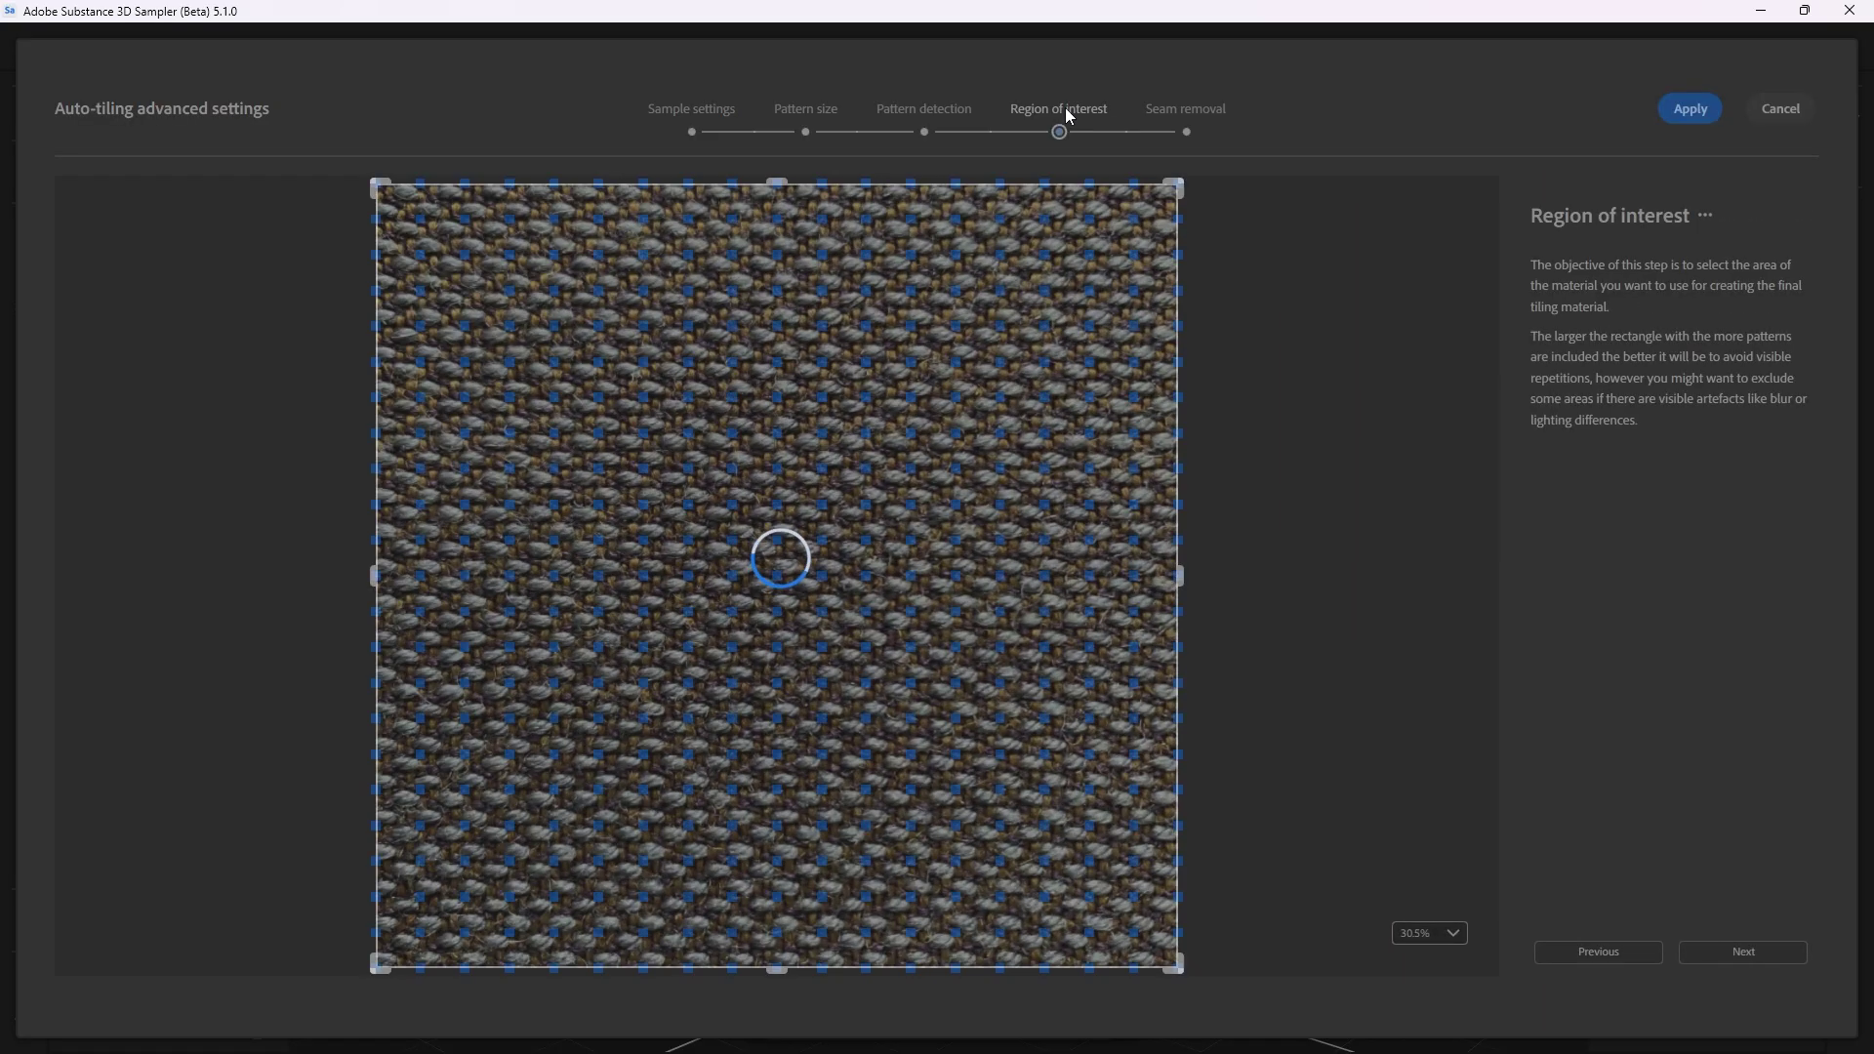
click(698, 112)
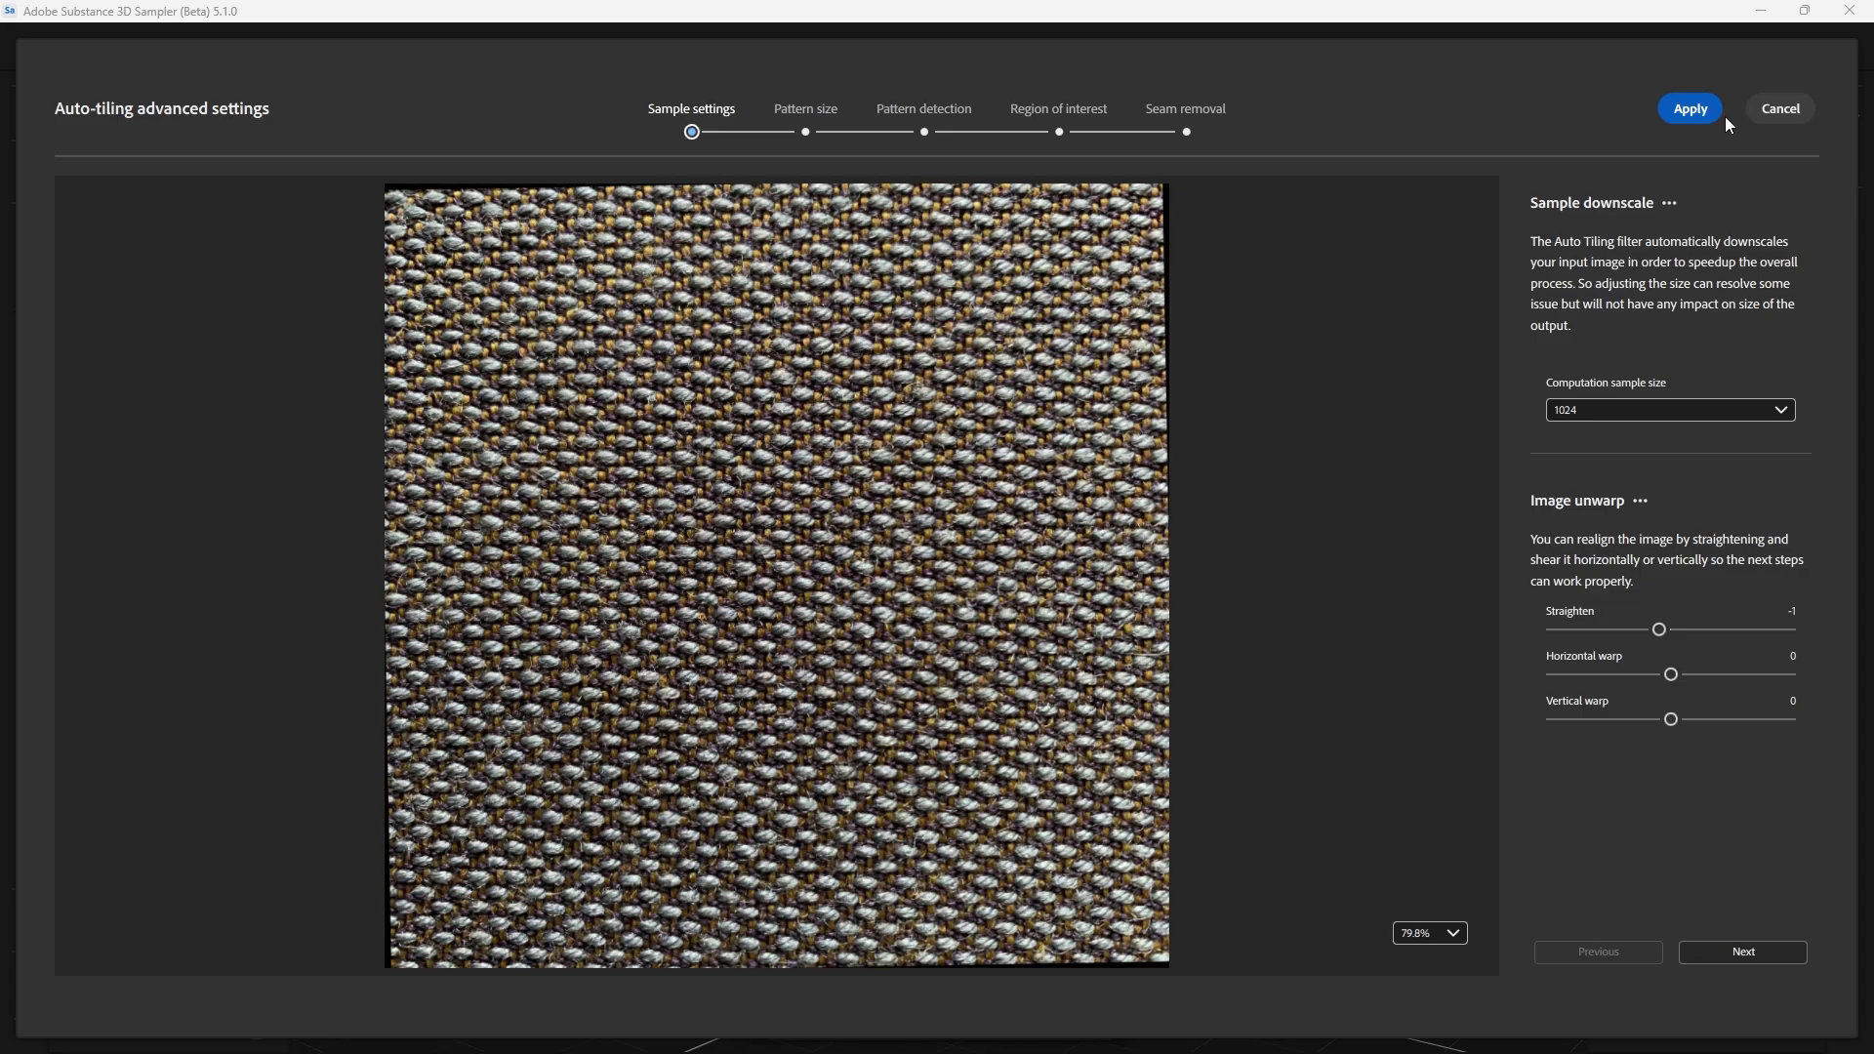
Try computation sample sizes 512 and 256, then restore it to 1024
click(1700, 418)
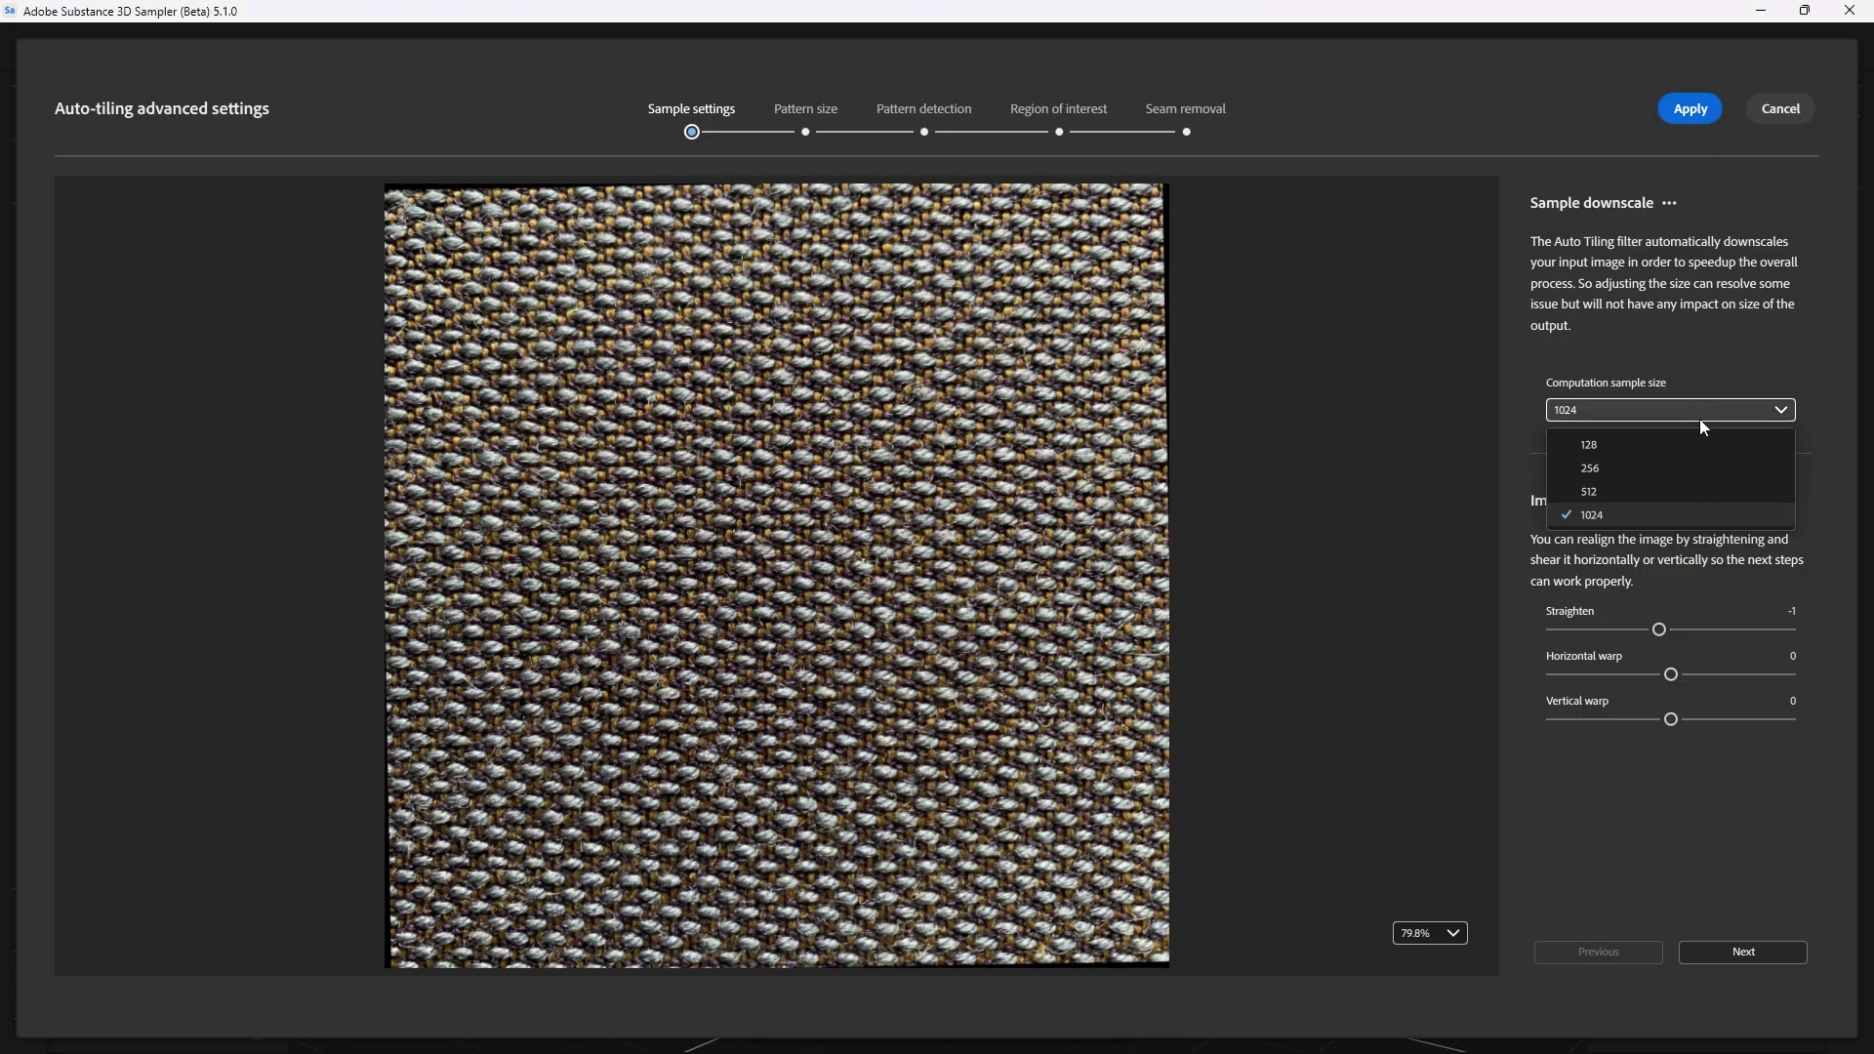
click(1609, 495)
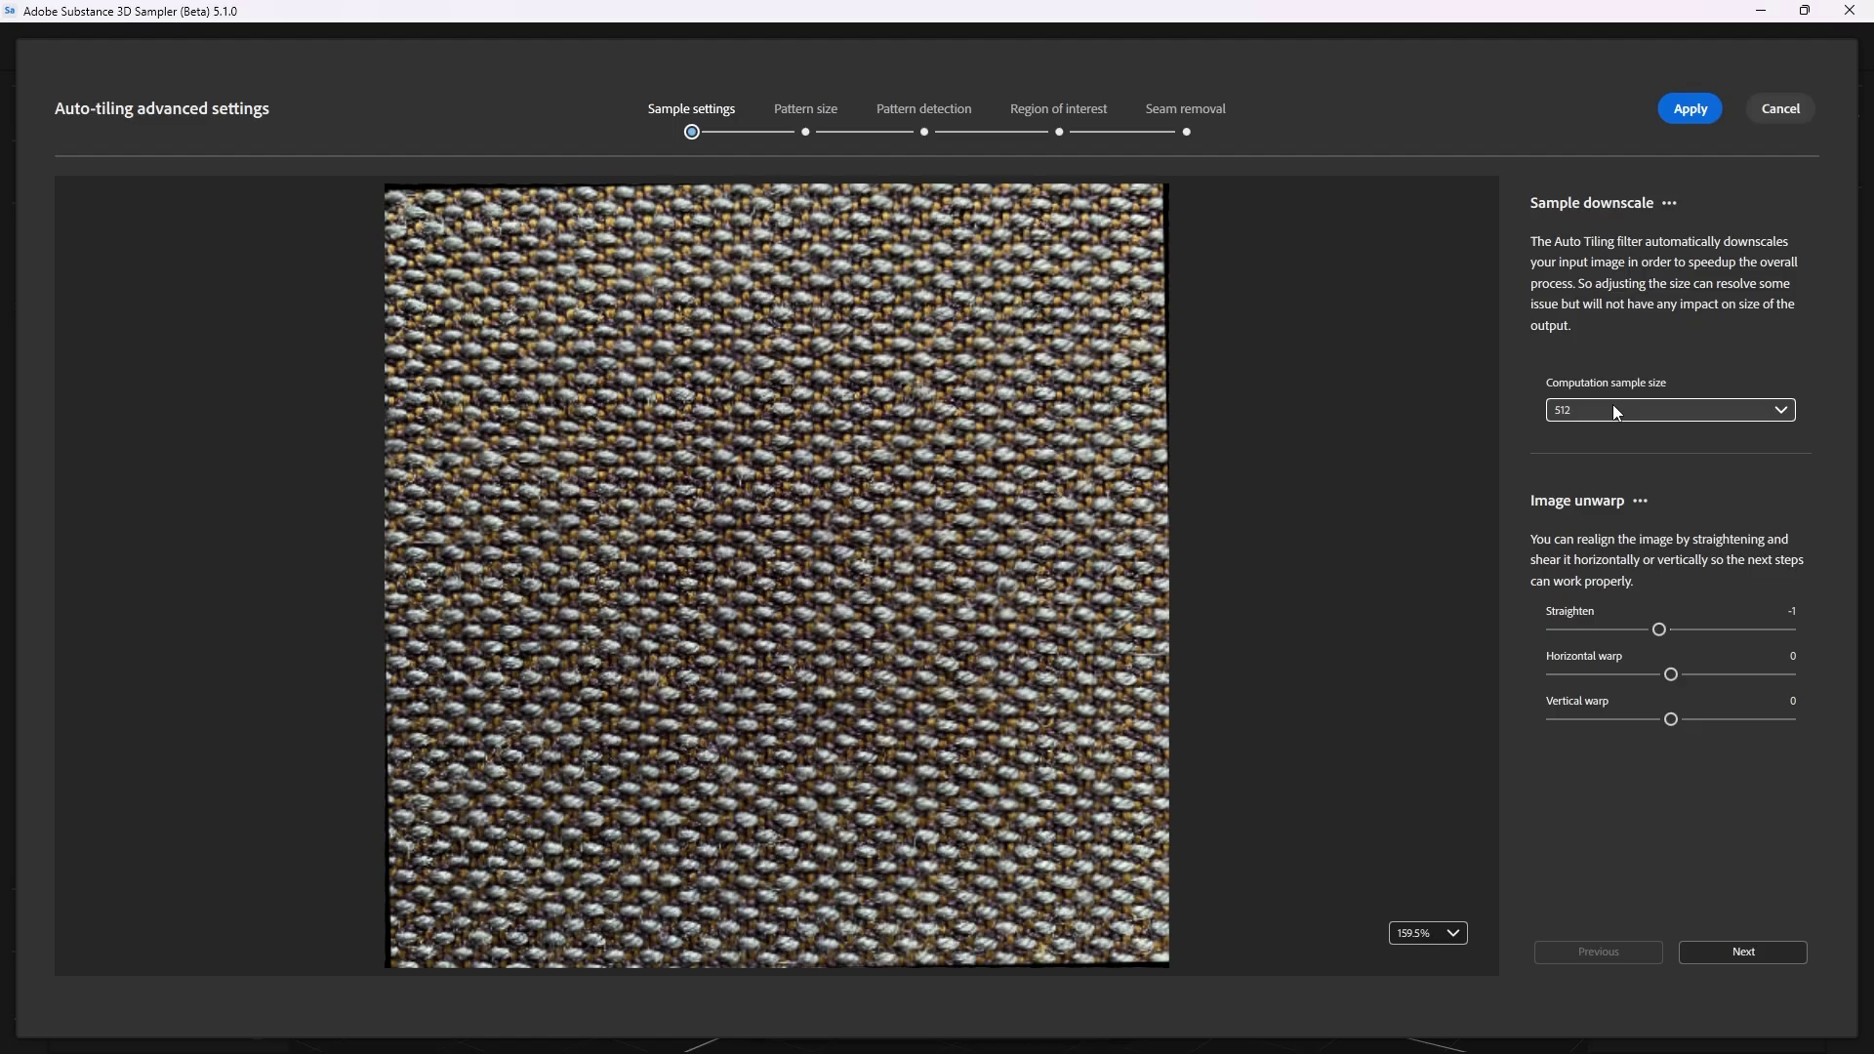
click(1612, 404)
click(1597, 466)
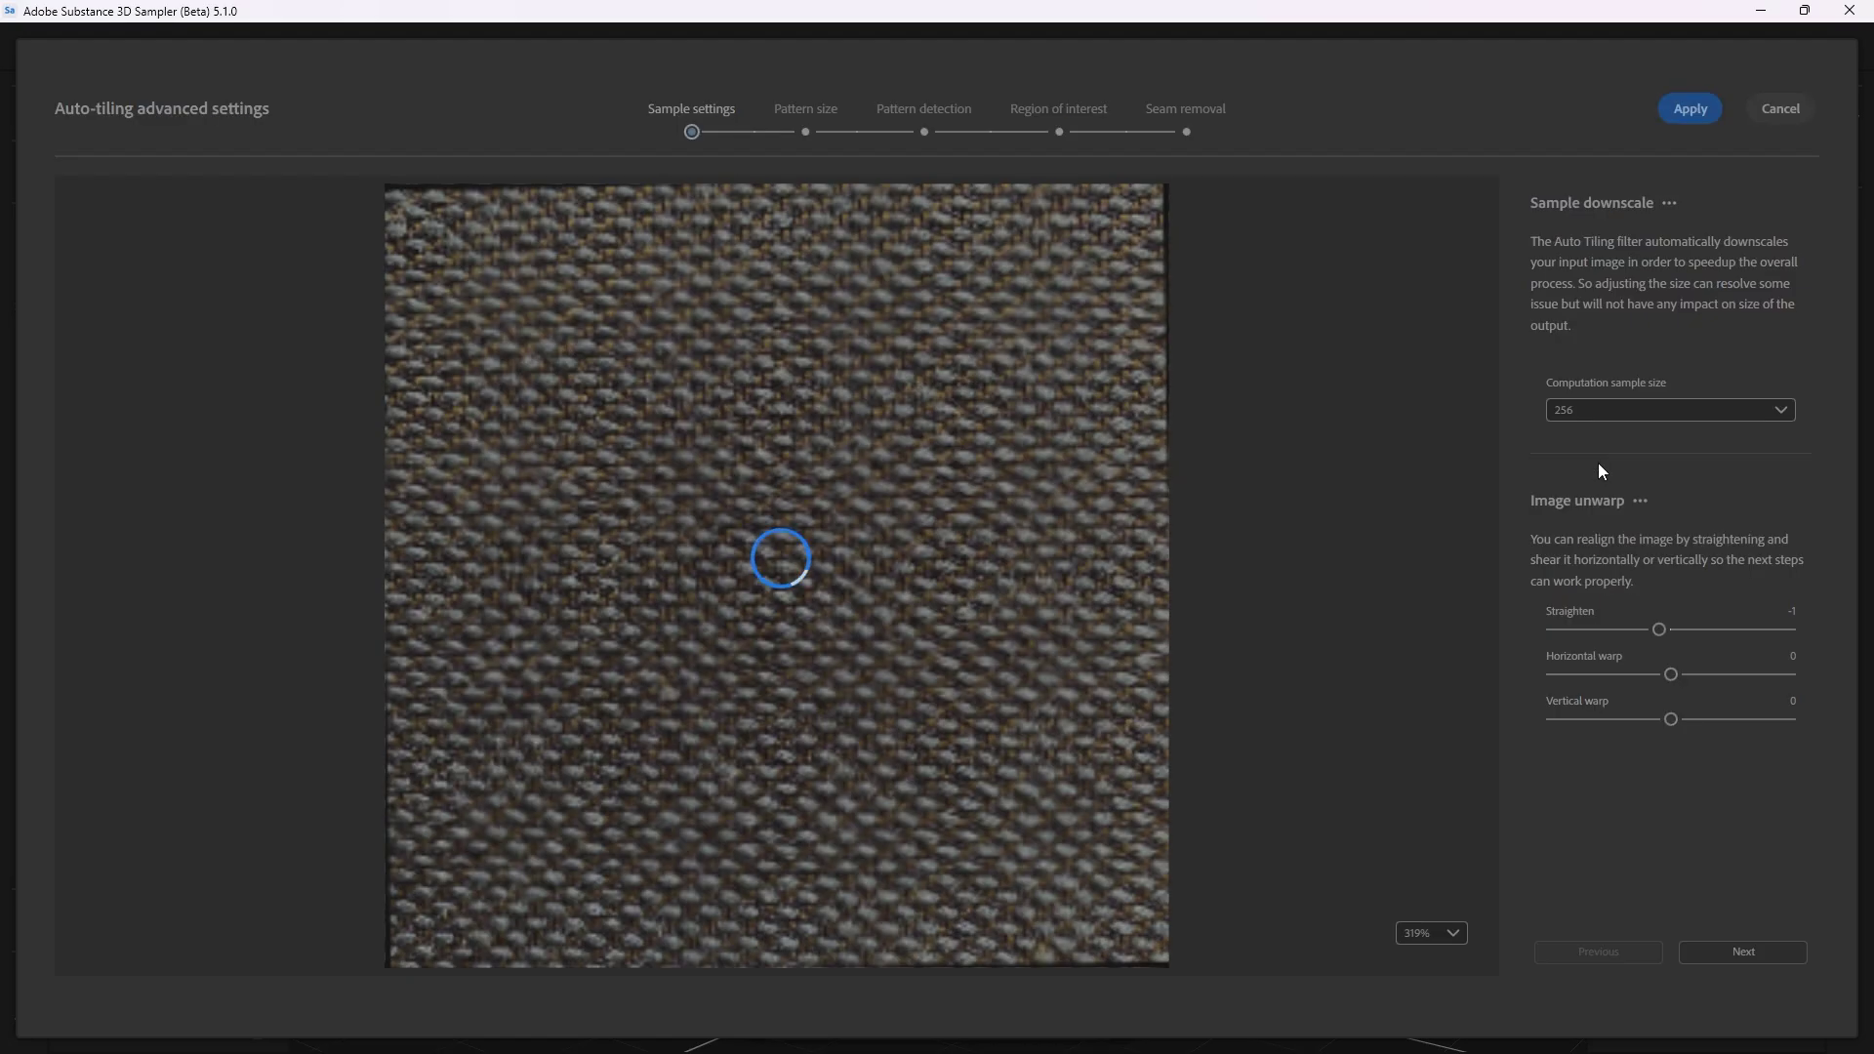
click(1618, 407)
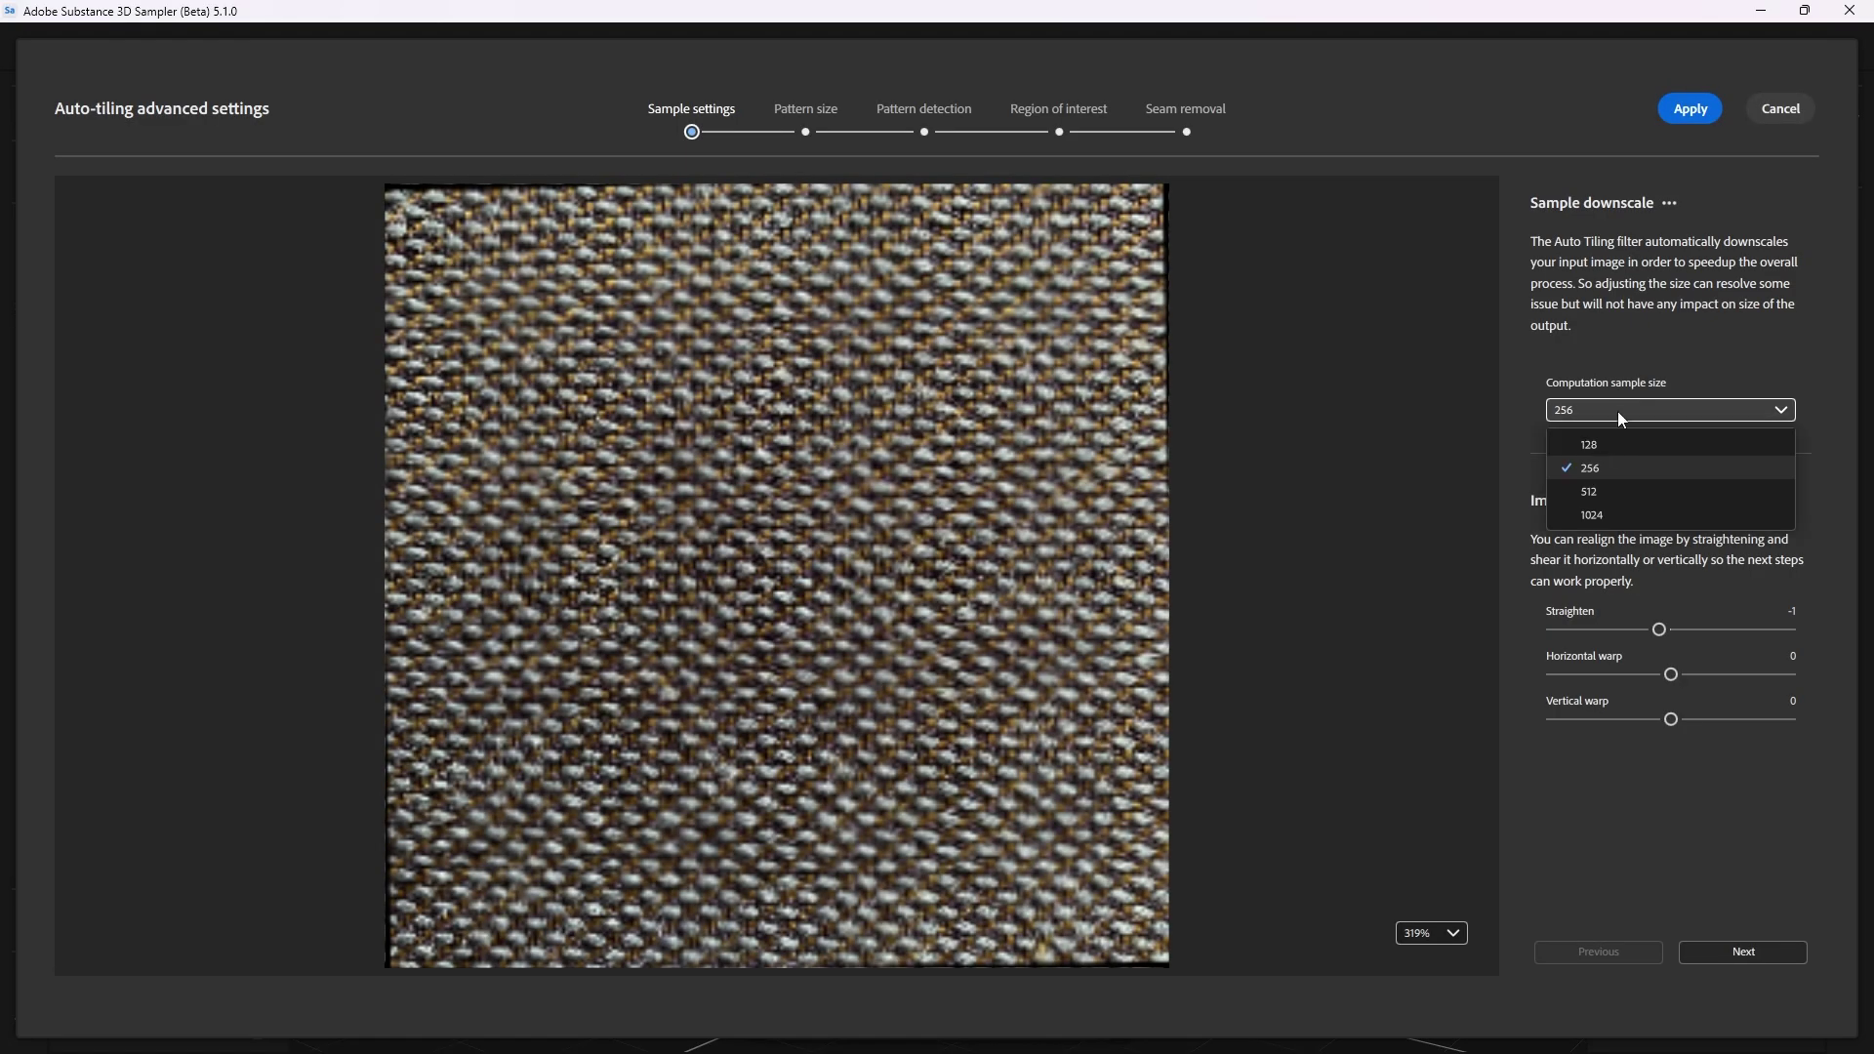
click(1595, 513)
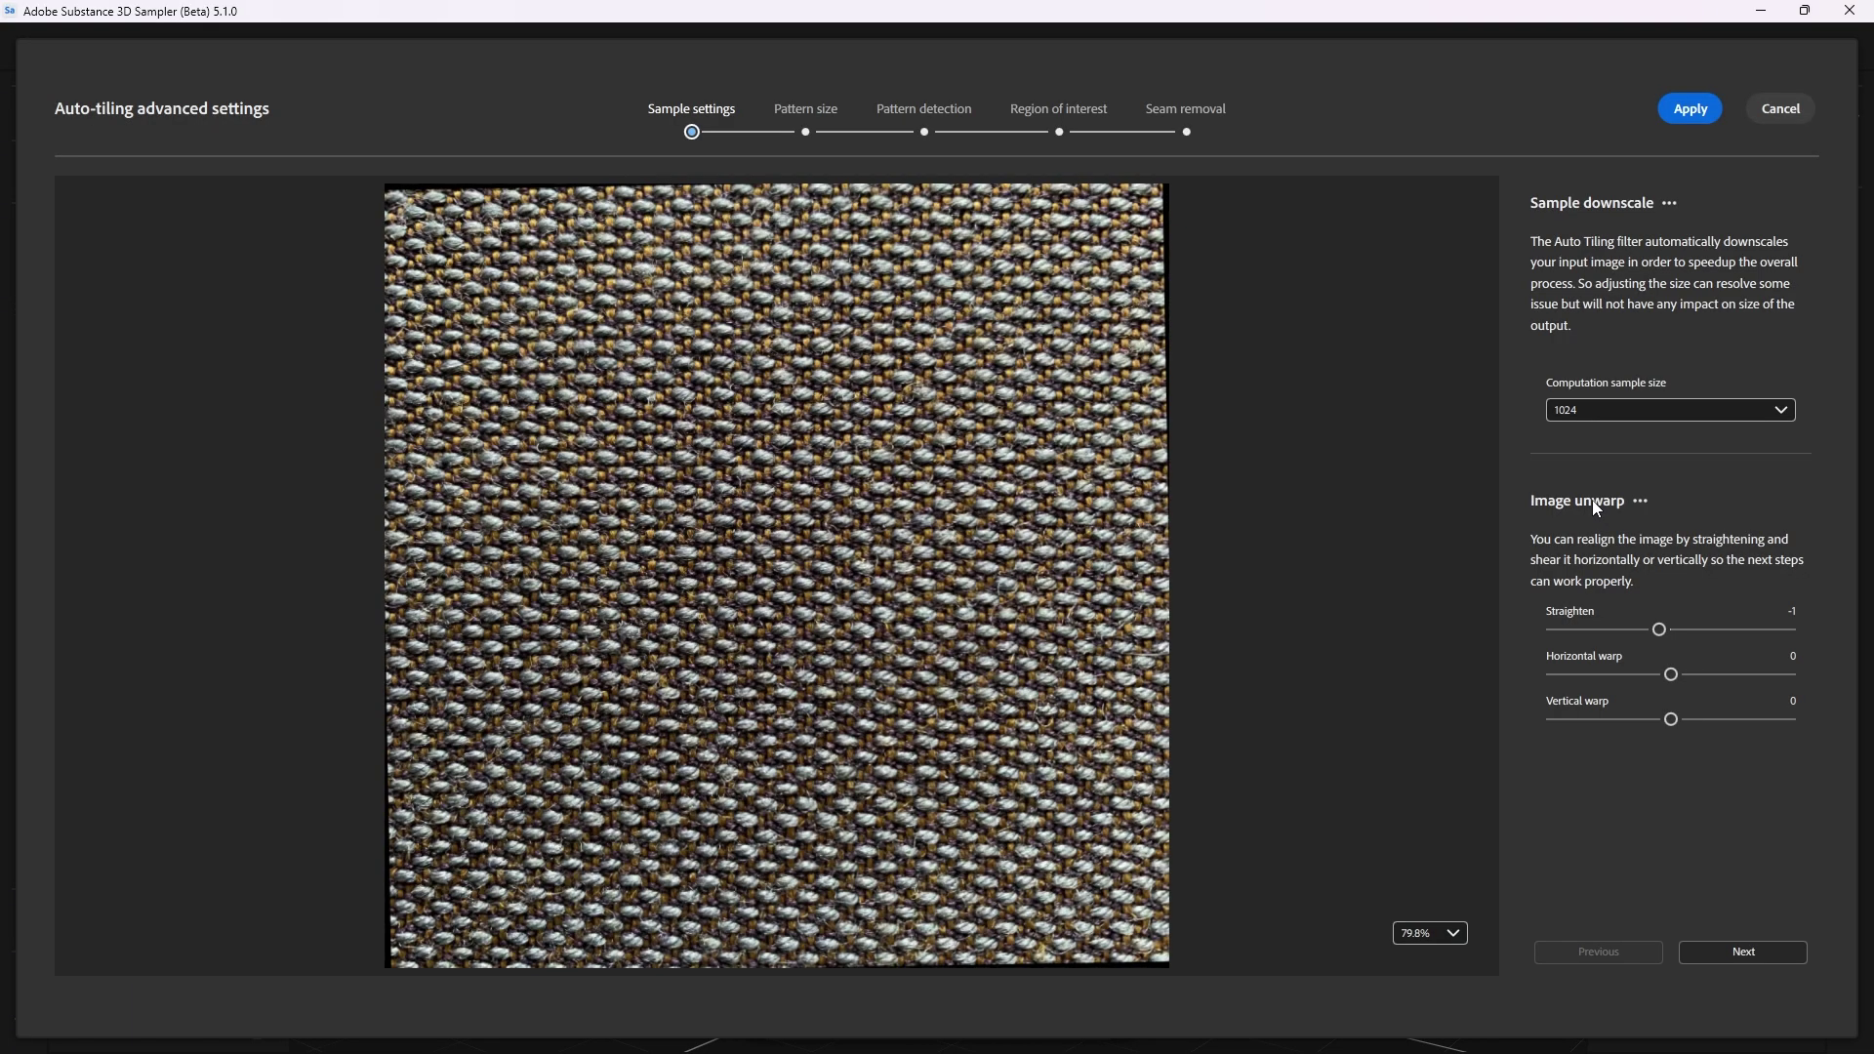
Set Straighten from -1 to 0 and move to the pattern size step
click(1660, 630)
drag(1664, 630, 1667, 629)
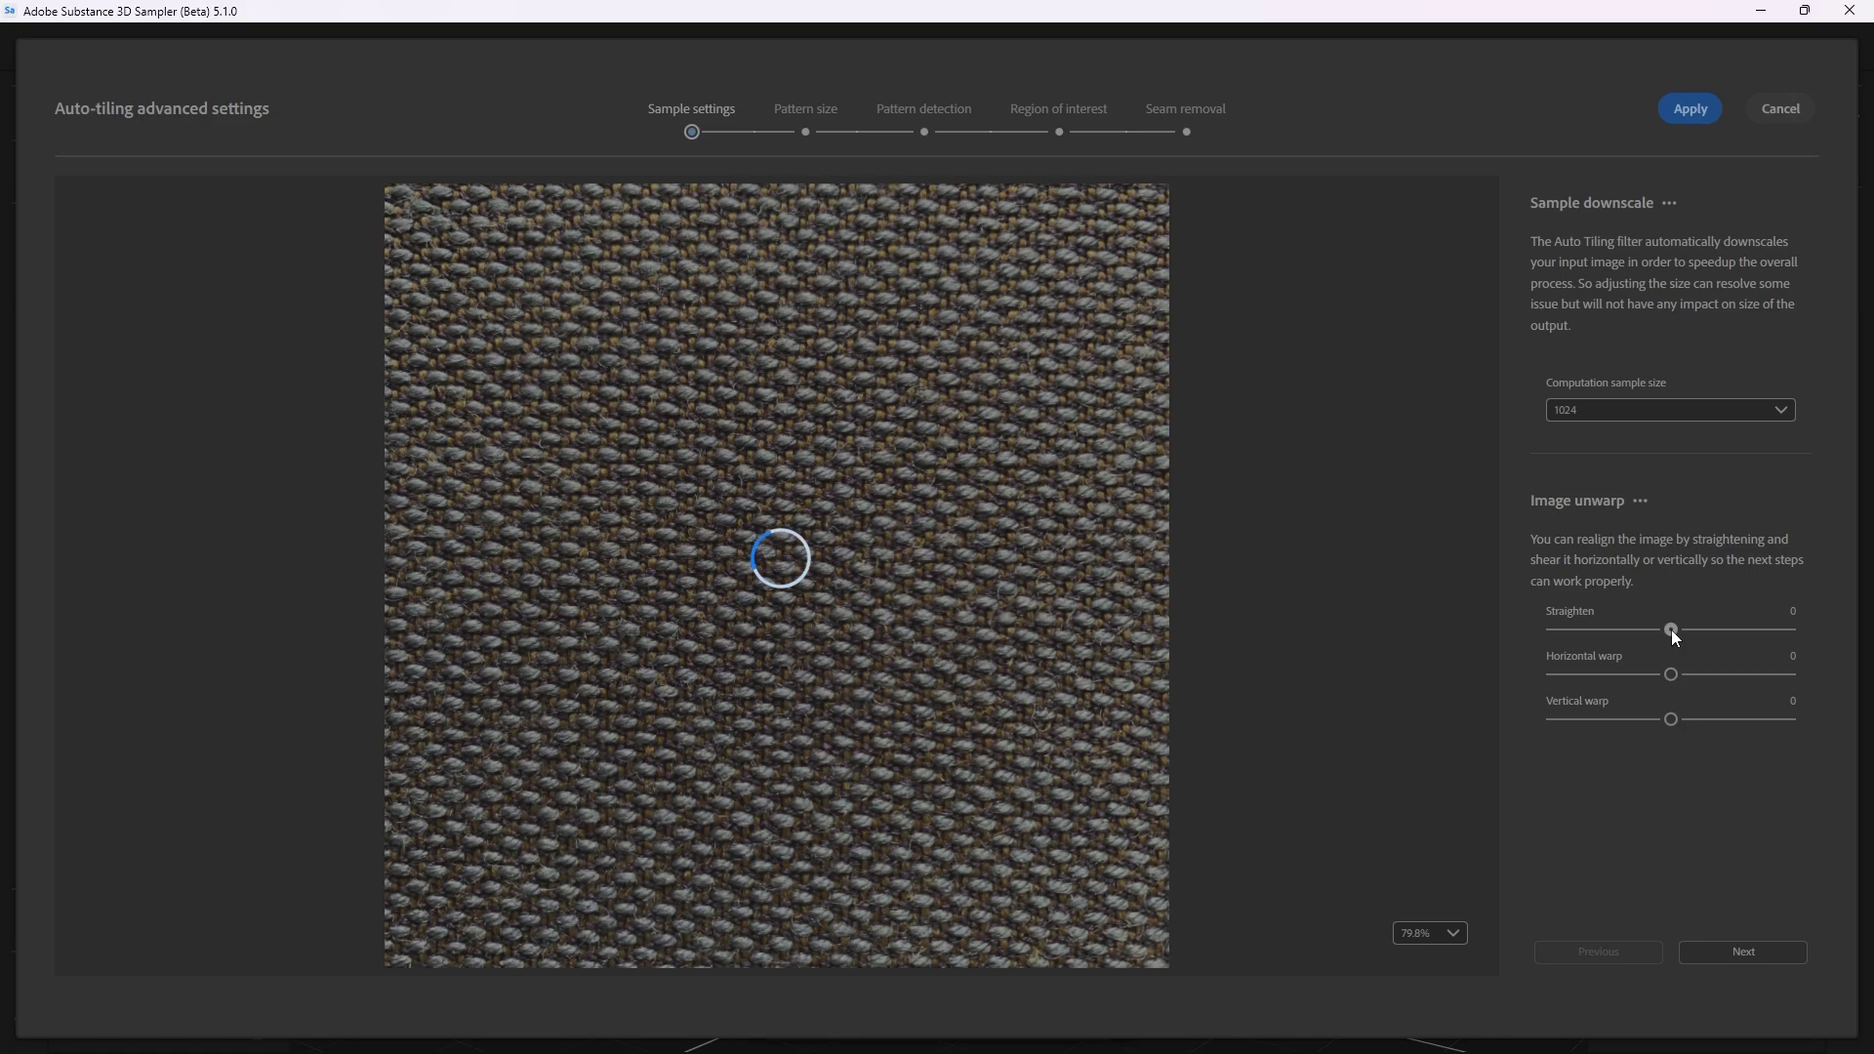
click(828, 109)
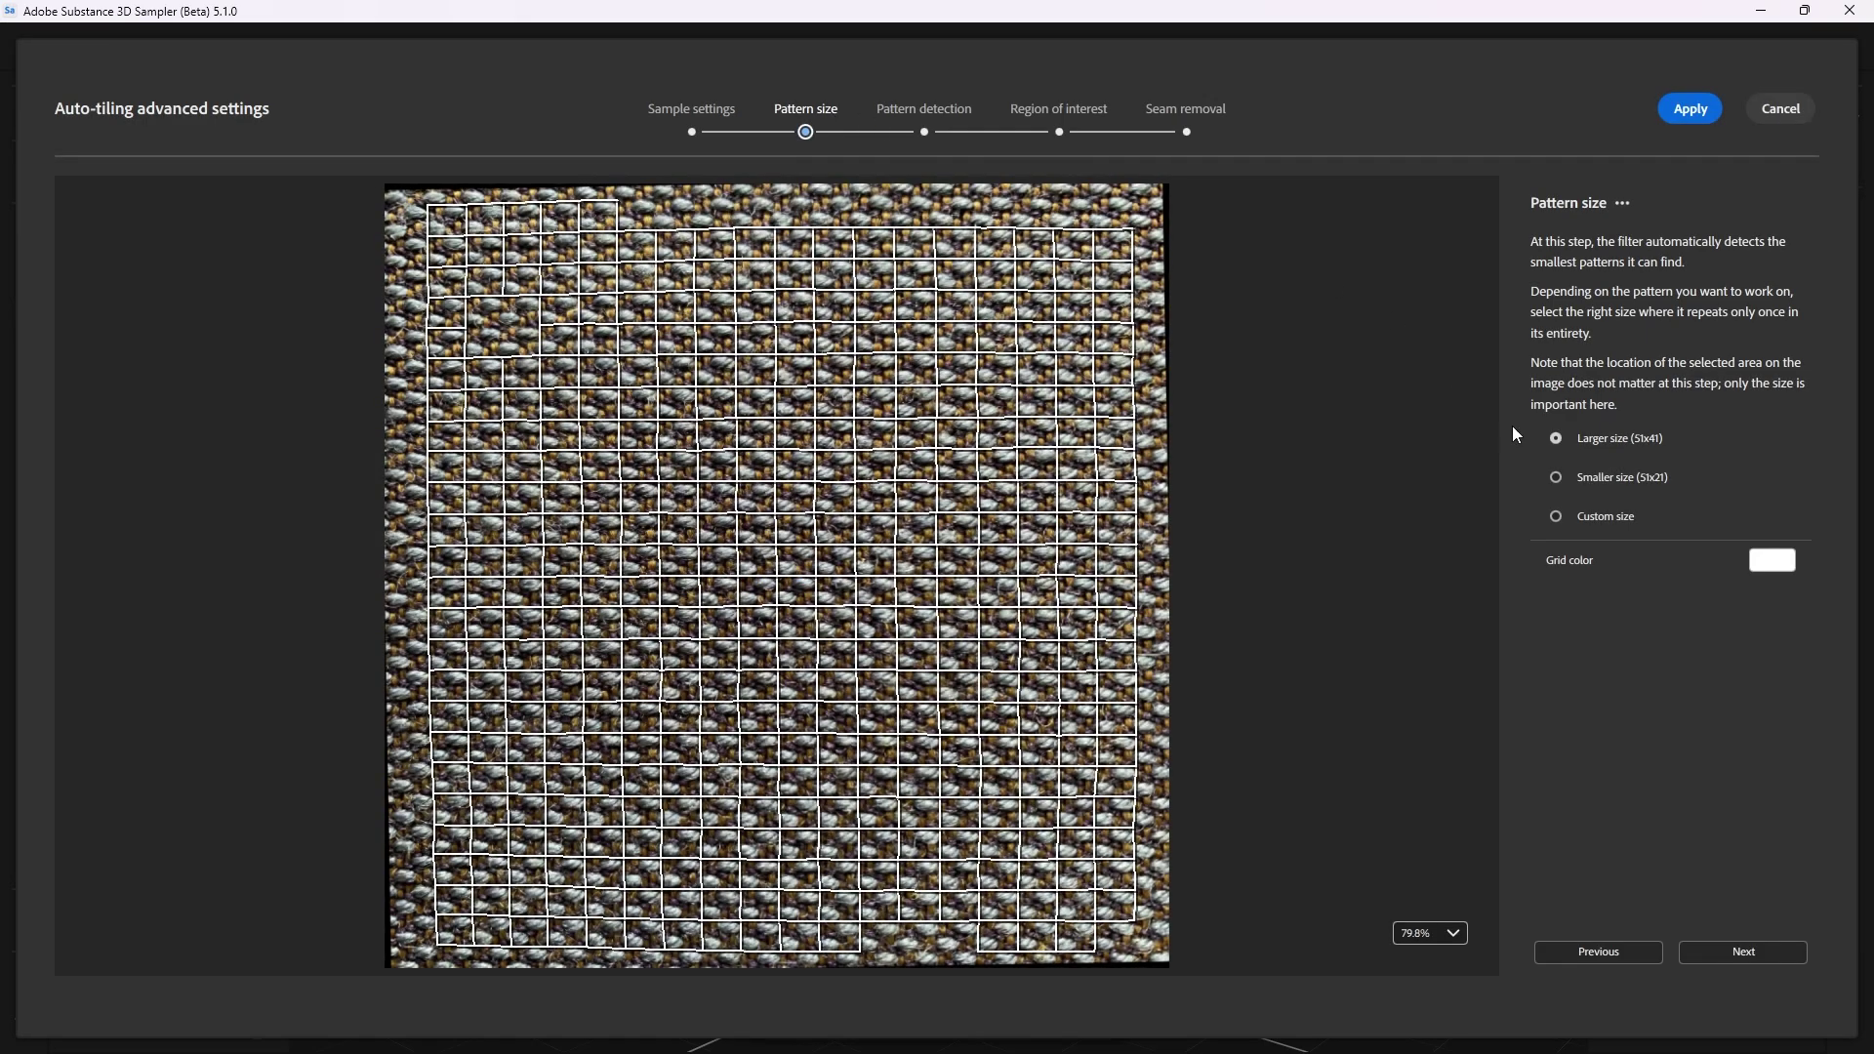
Keep the larger detected pattern size, then reposition a bottom-left point in pattern detection
click(1557, 477)
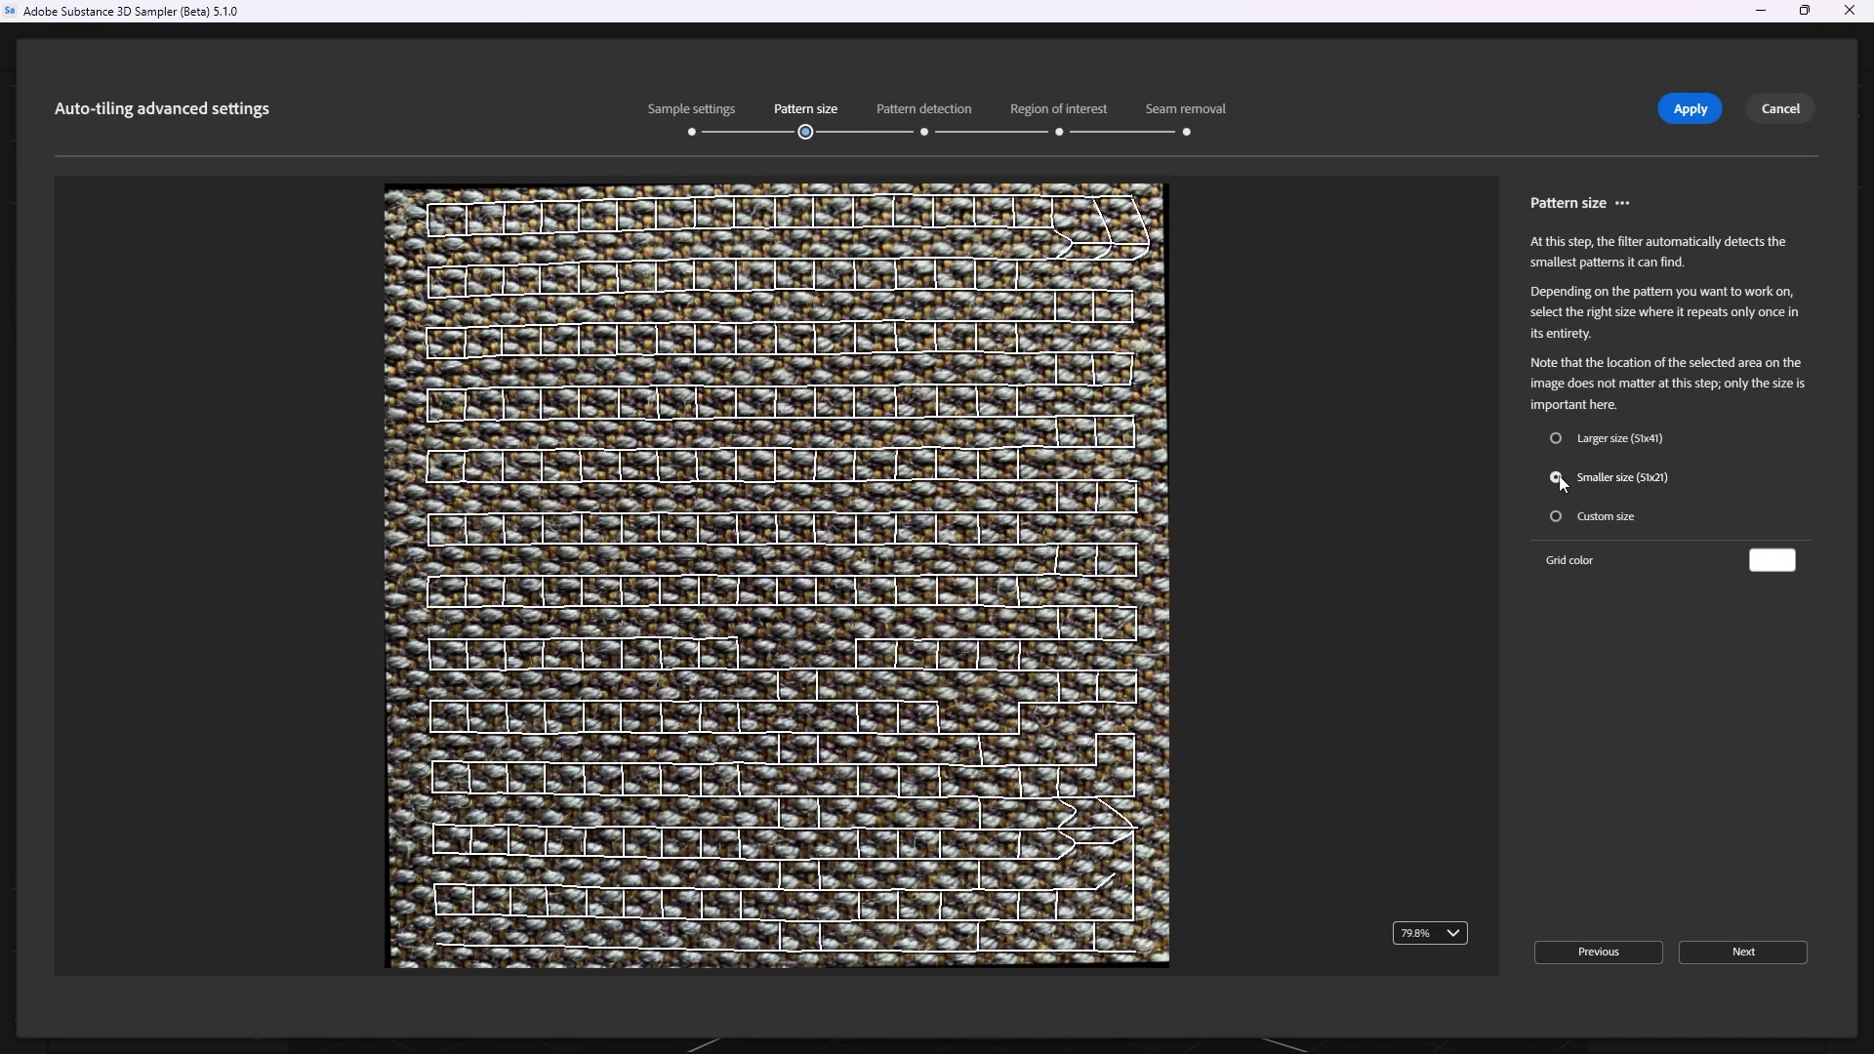
click(1558, 440)
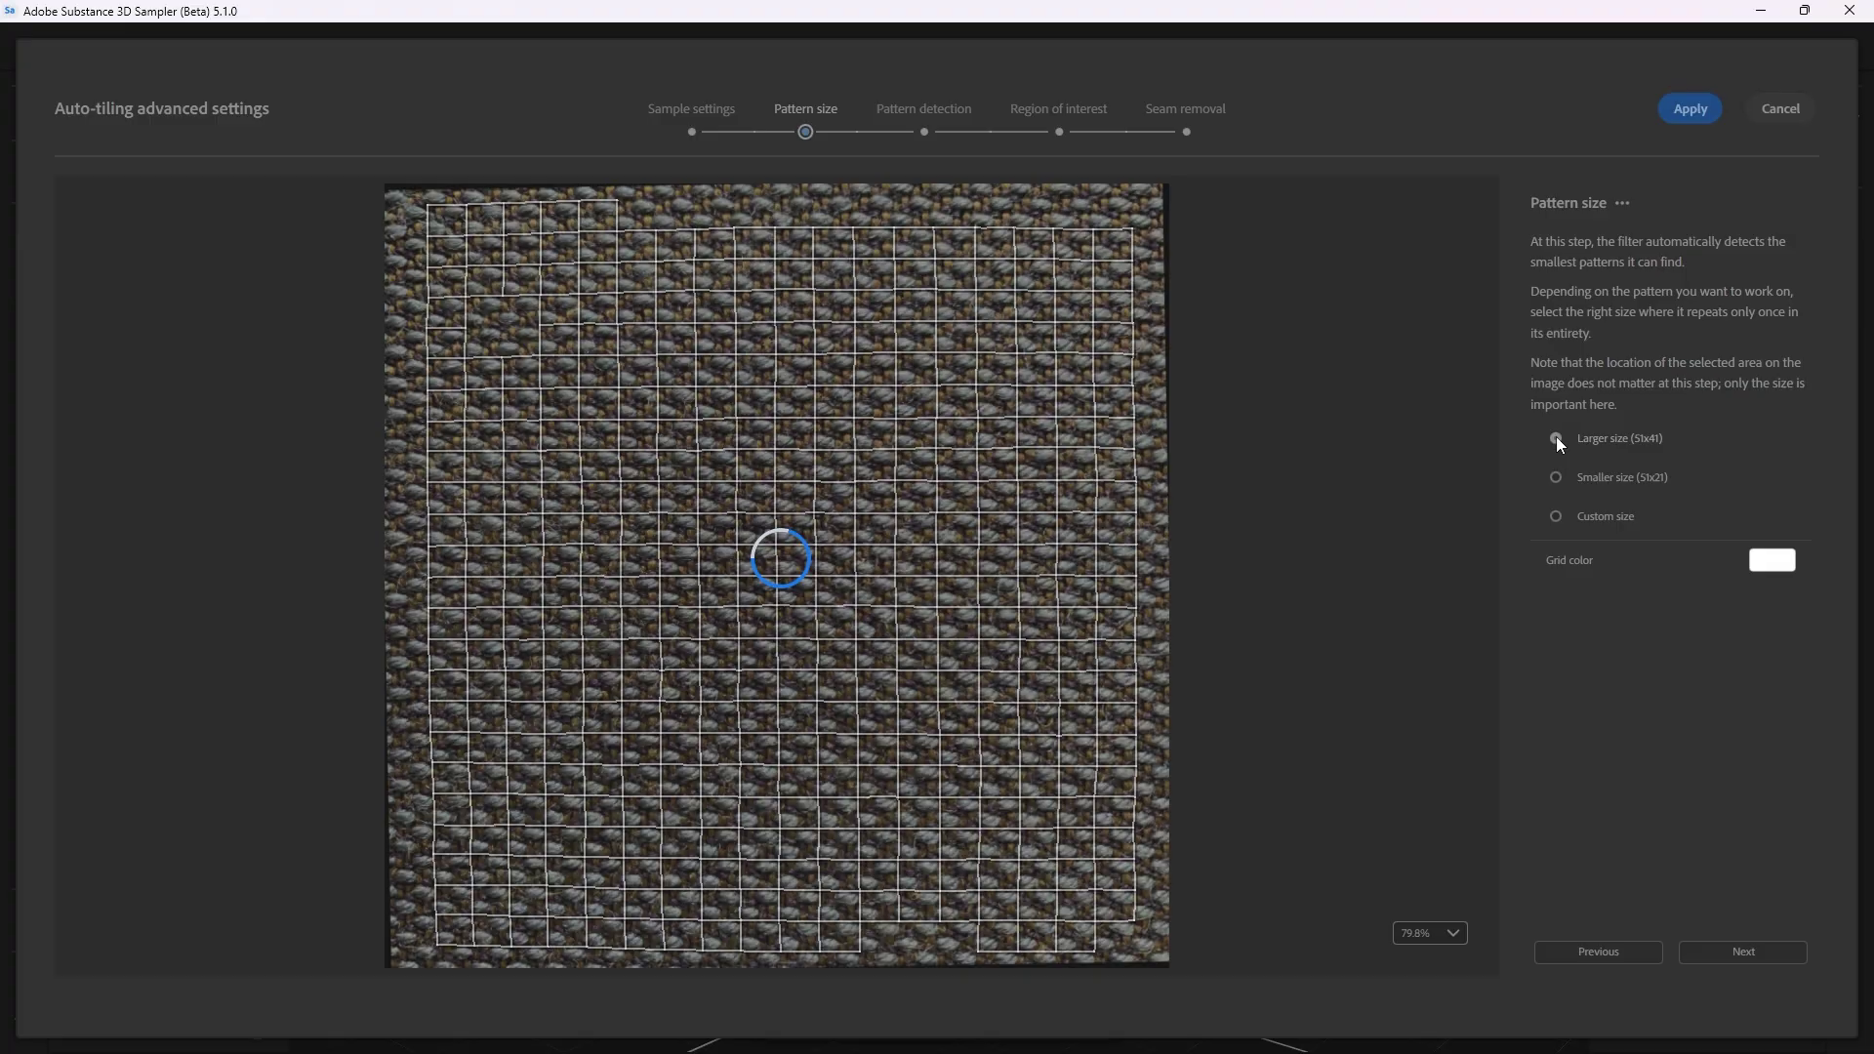
click(919, 111)
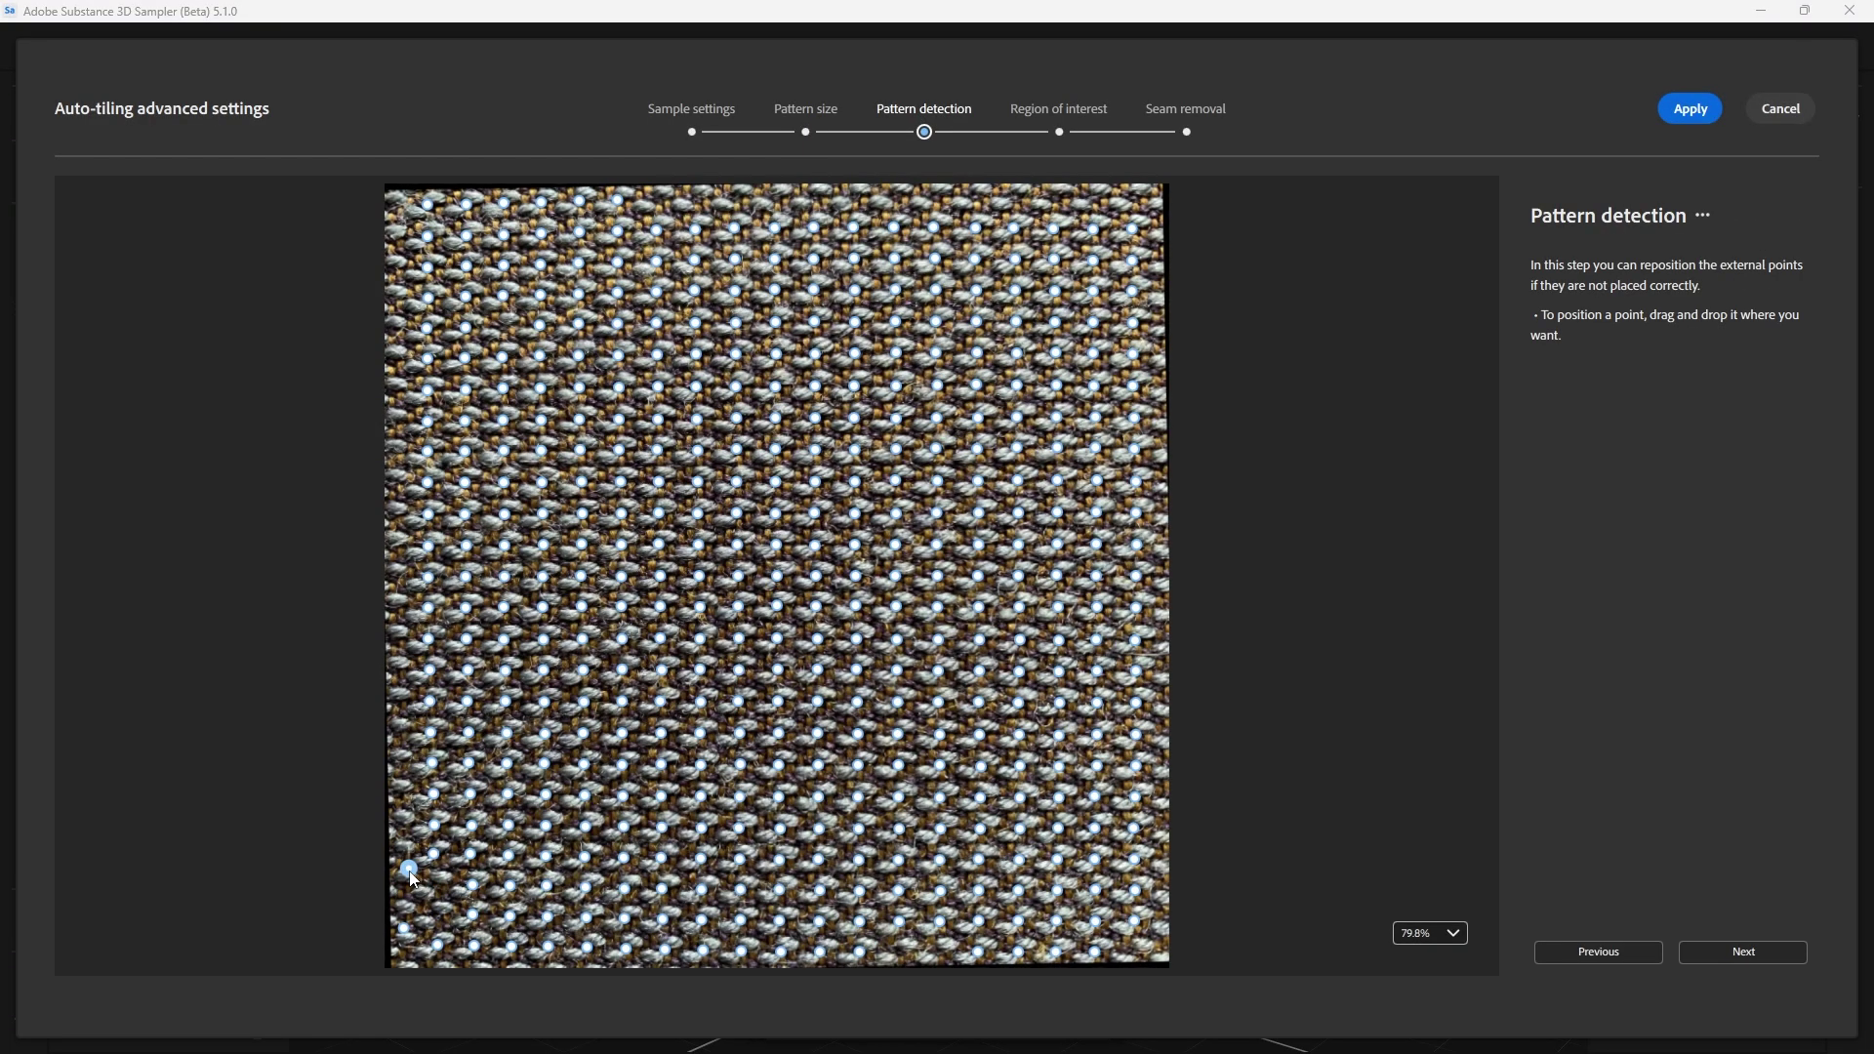
drag(411, 878, 438, 926)
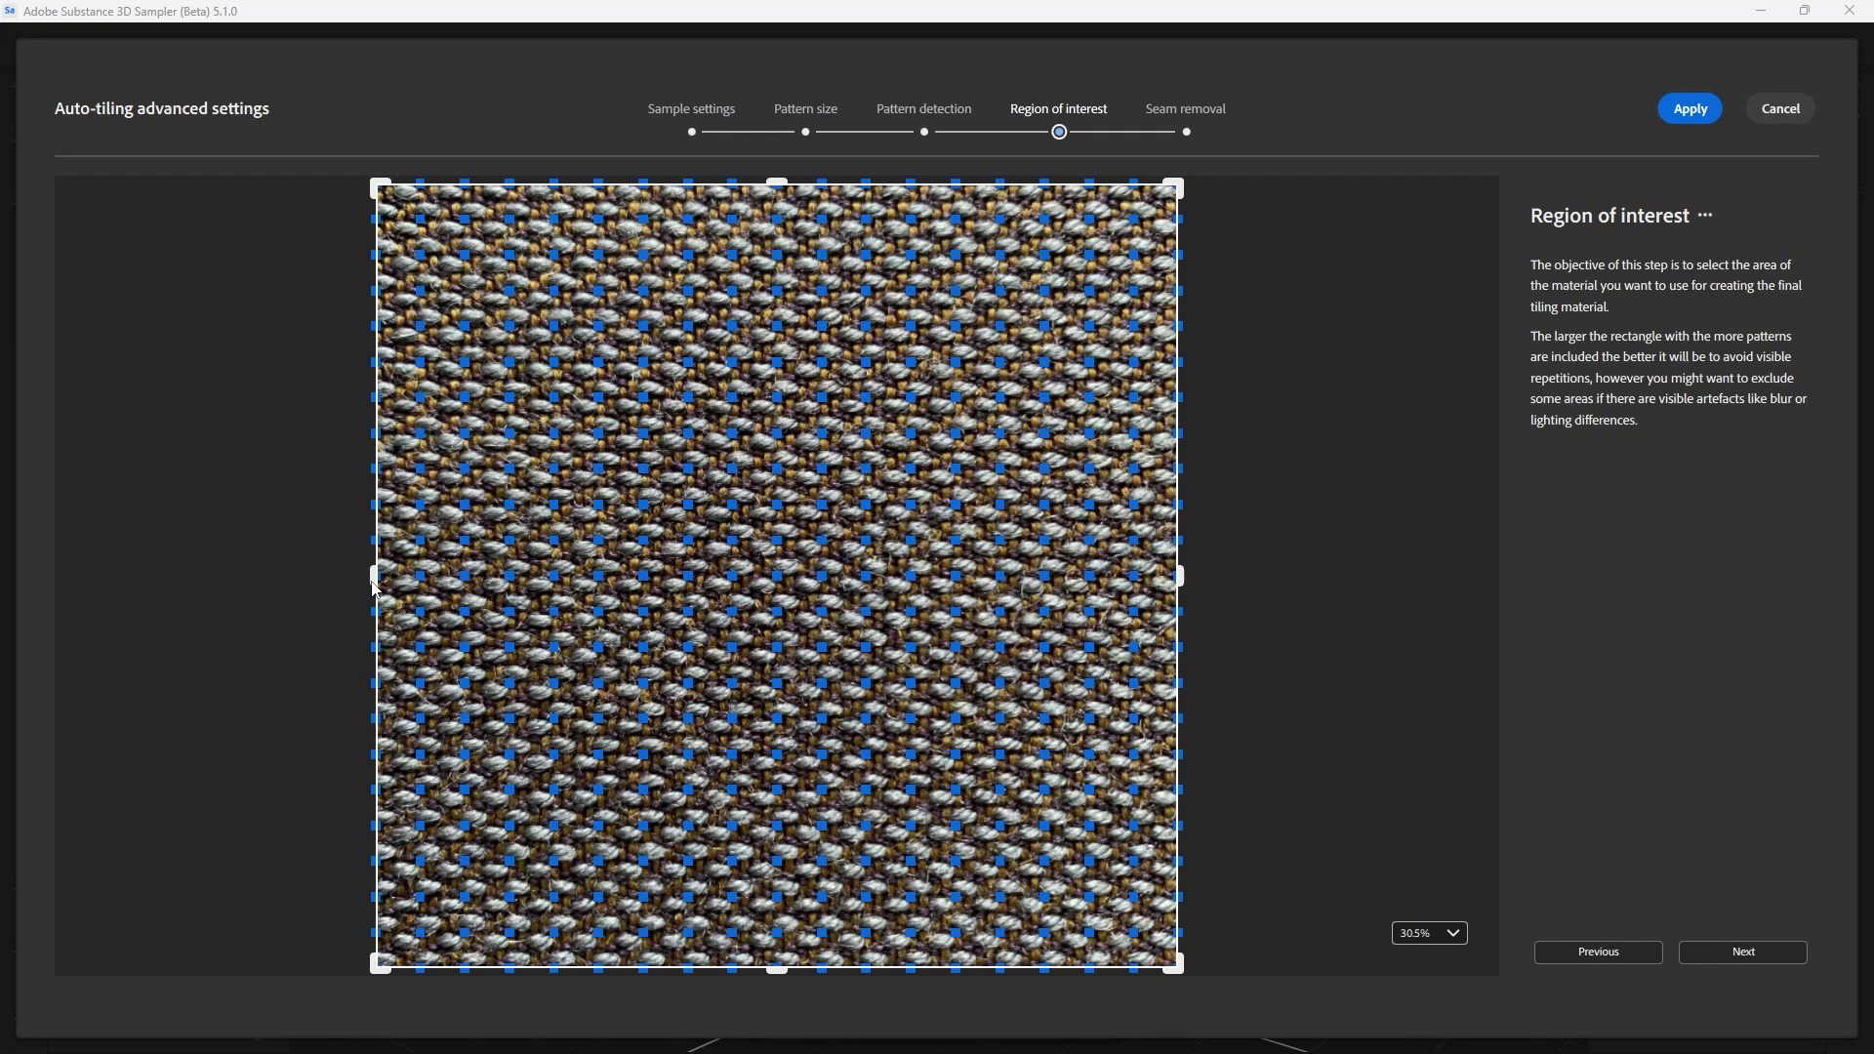
Pull the region of interest's left, right, top and bottom edges inward
drag(377, 582, 562, 579)
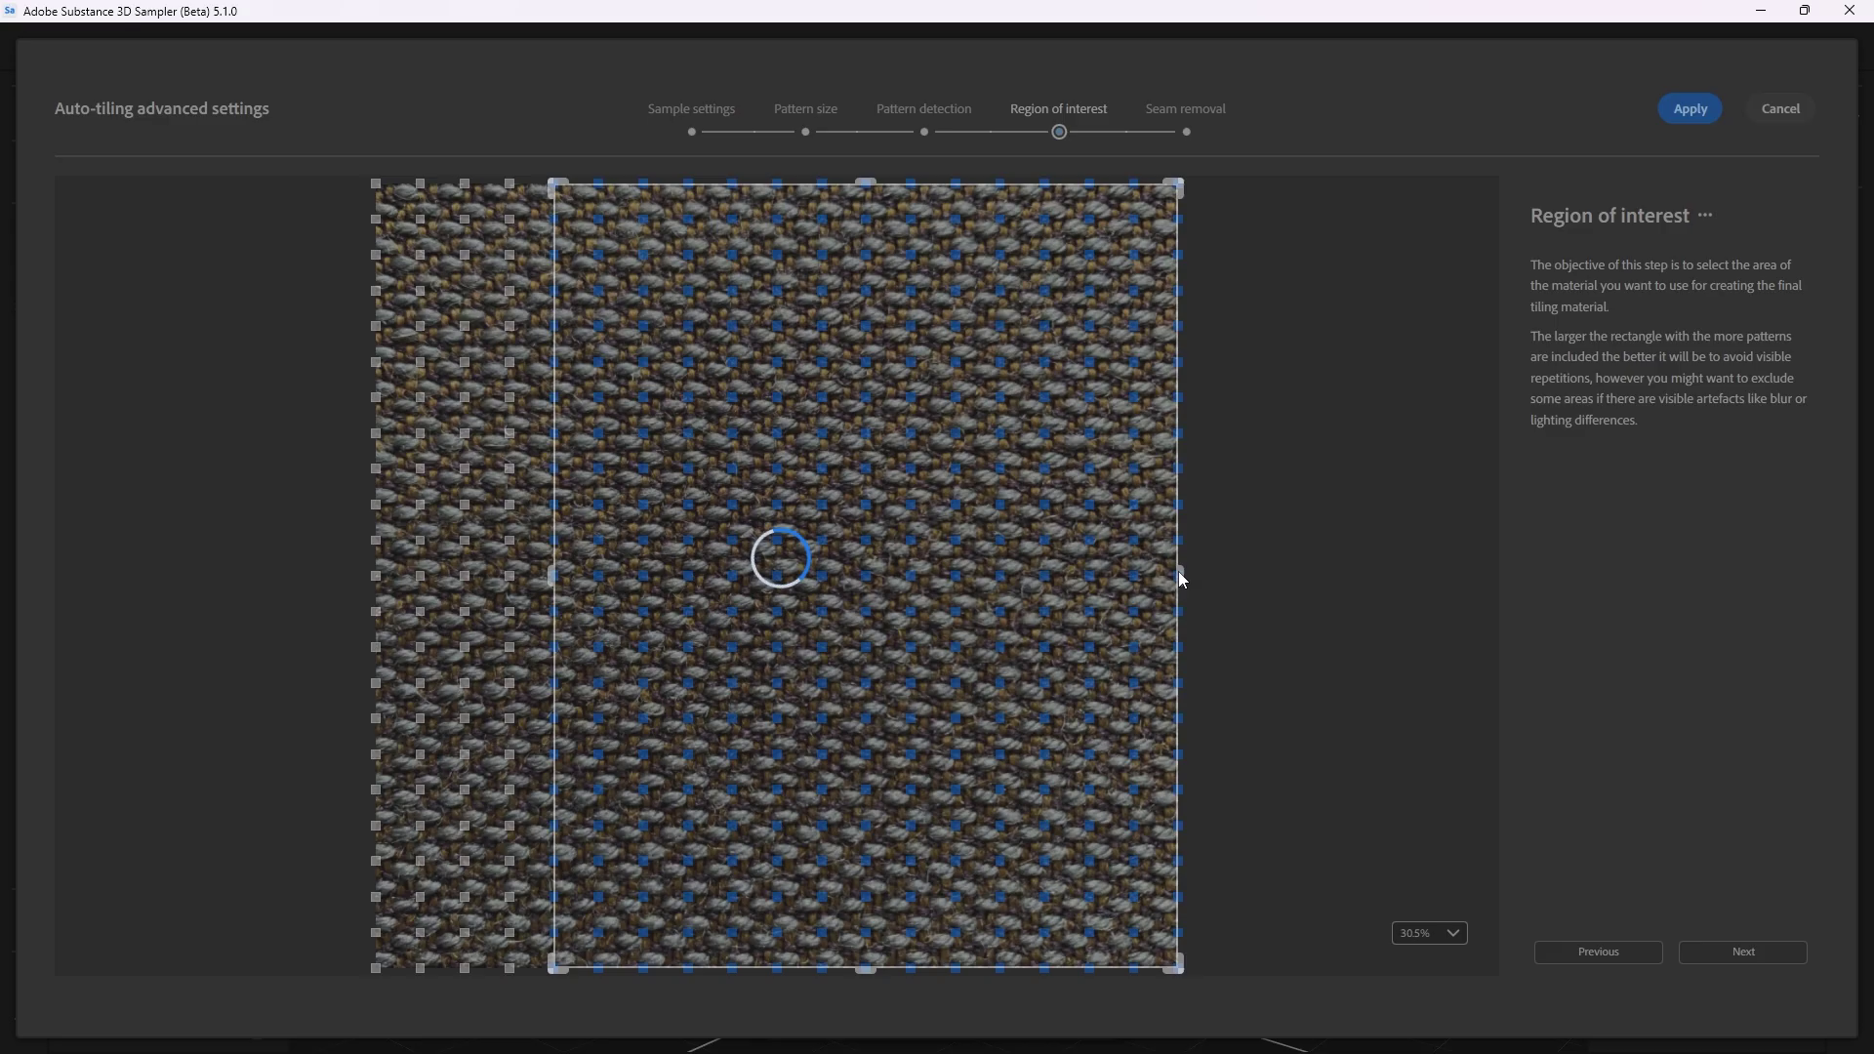
drag(1179, 575, 977, 586)
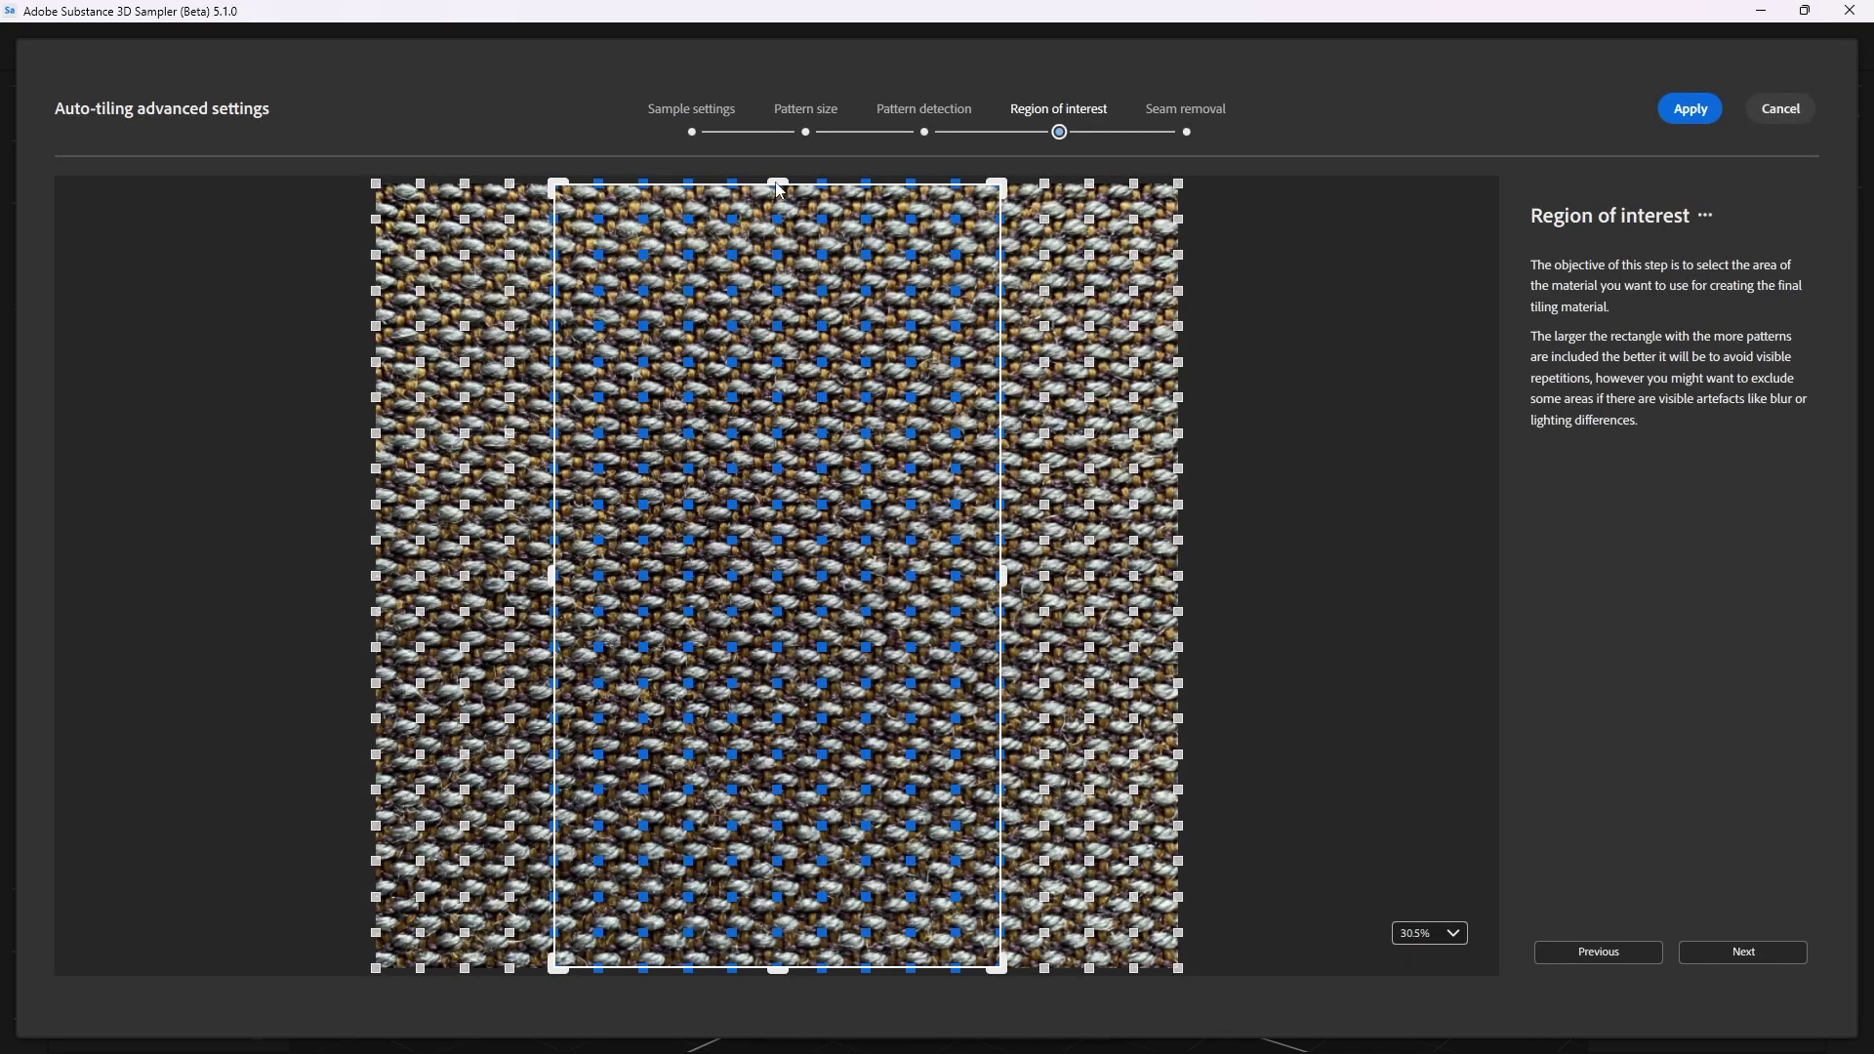
drag(776, 185, 780, 360)
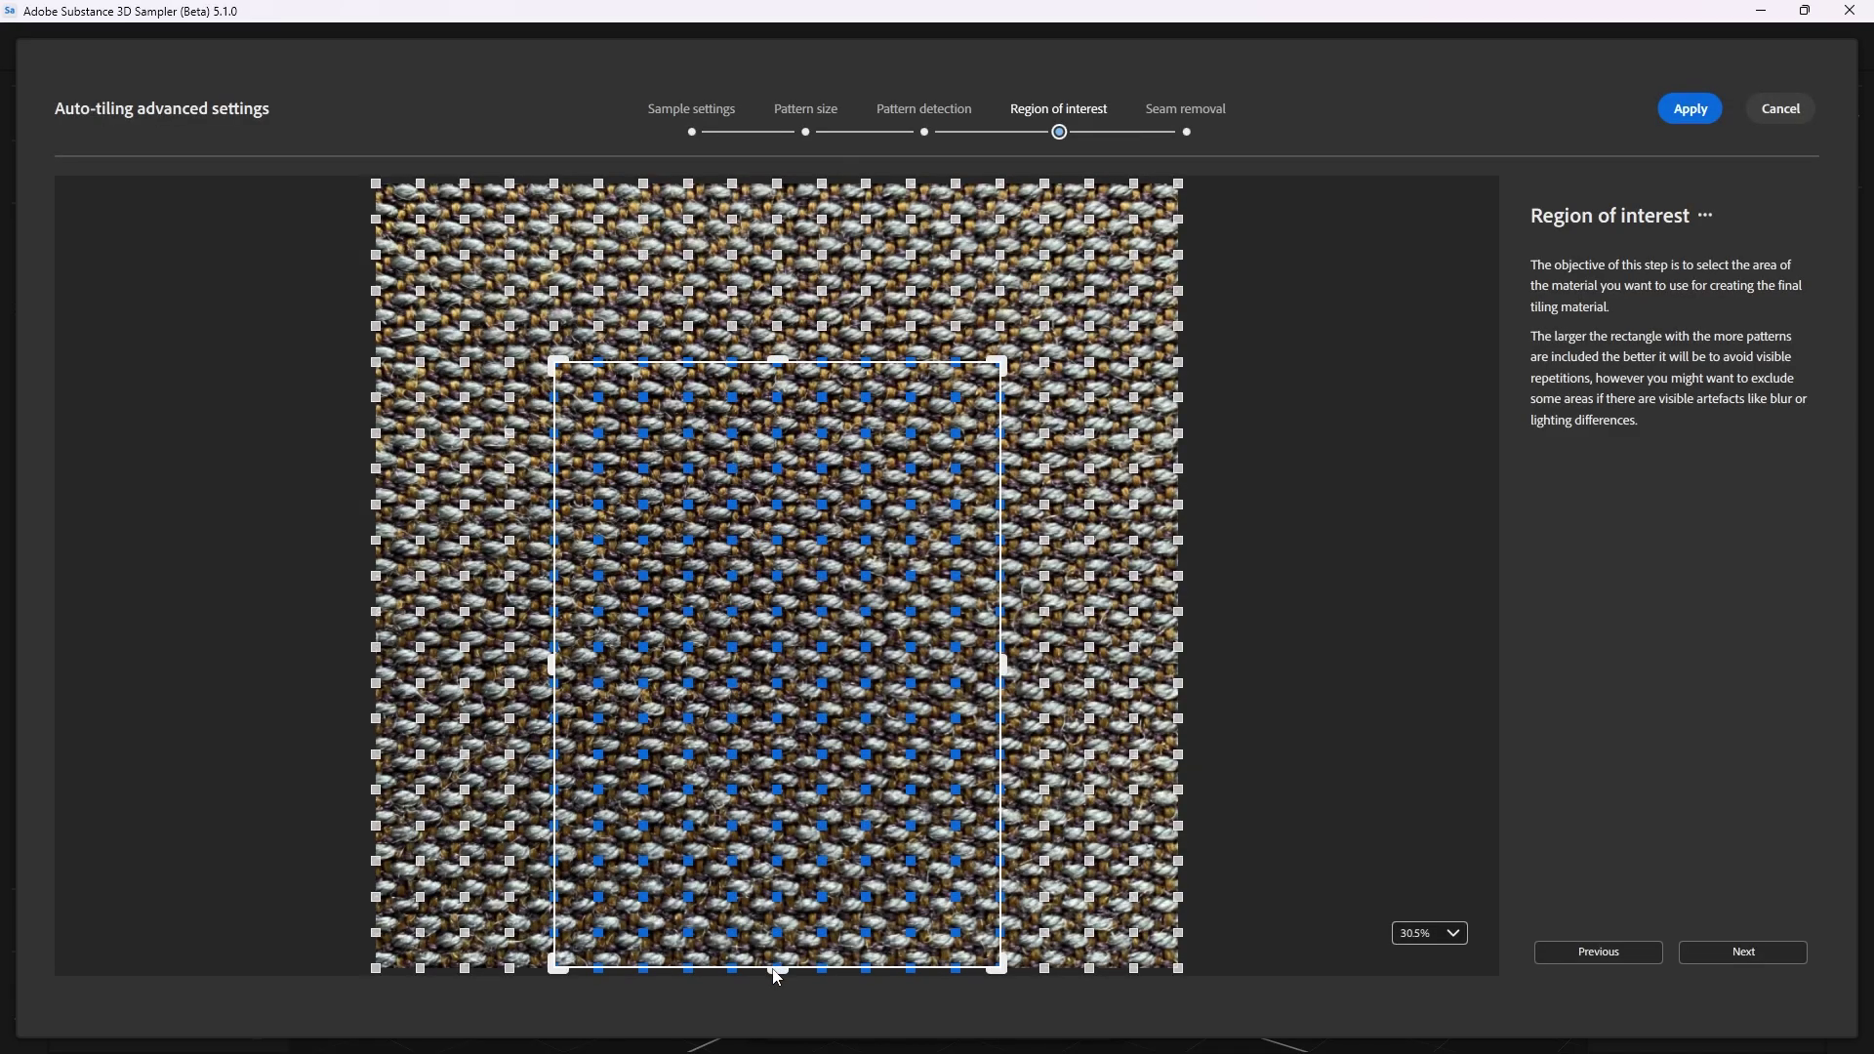
drag(775, 970, 782, 787)
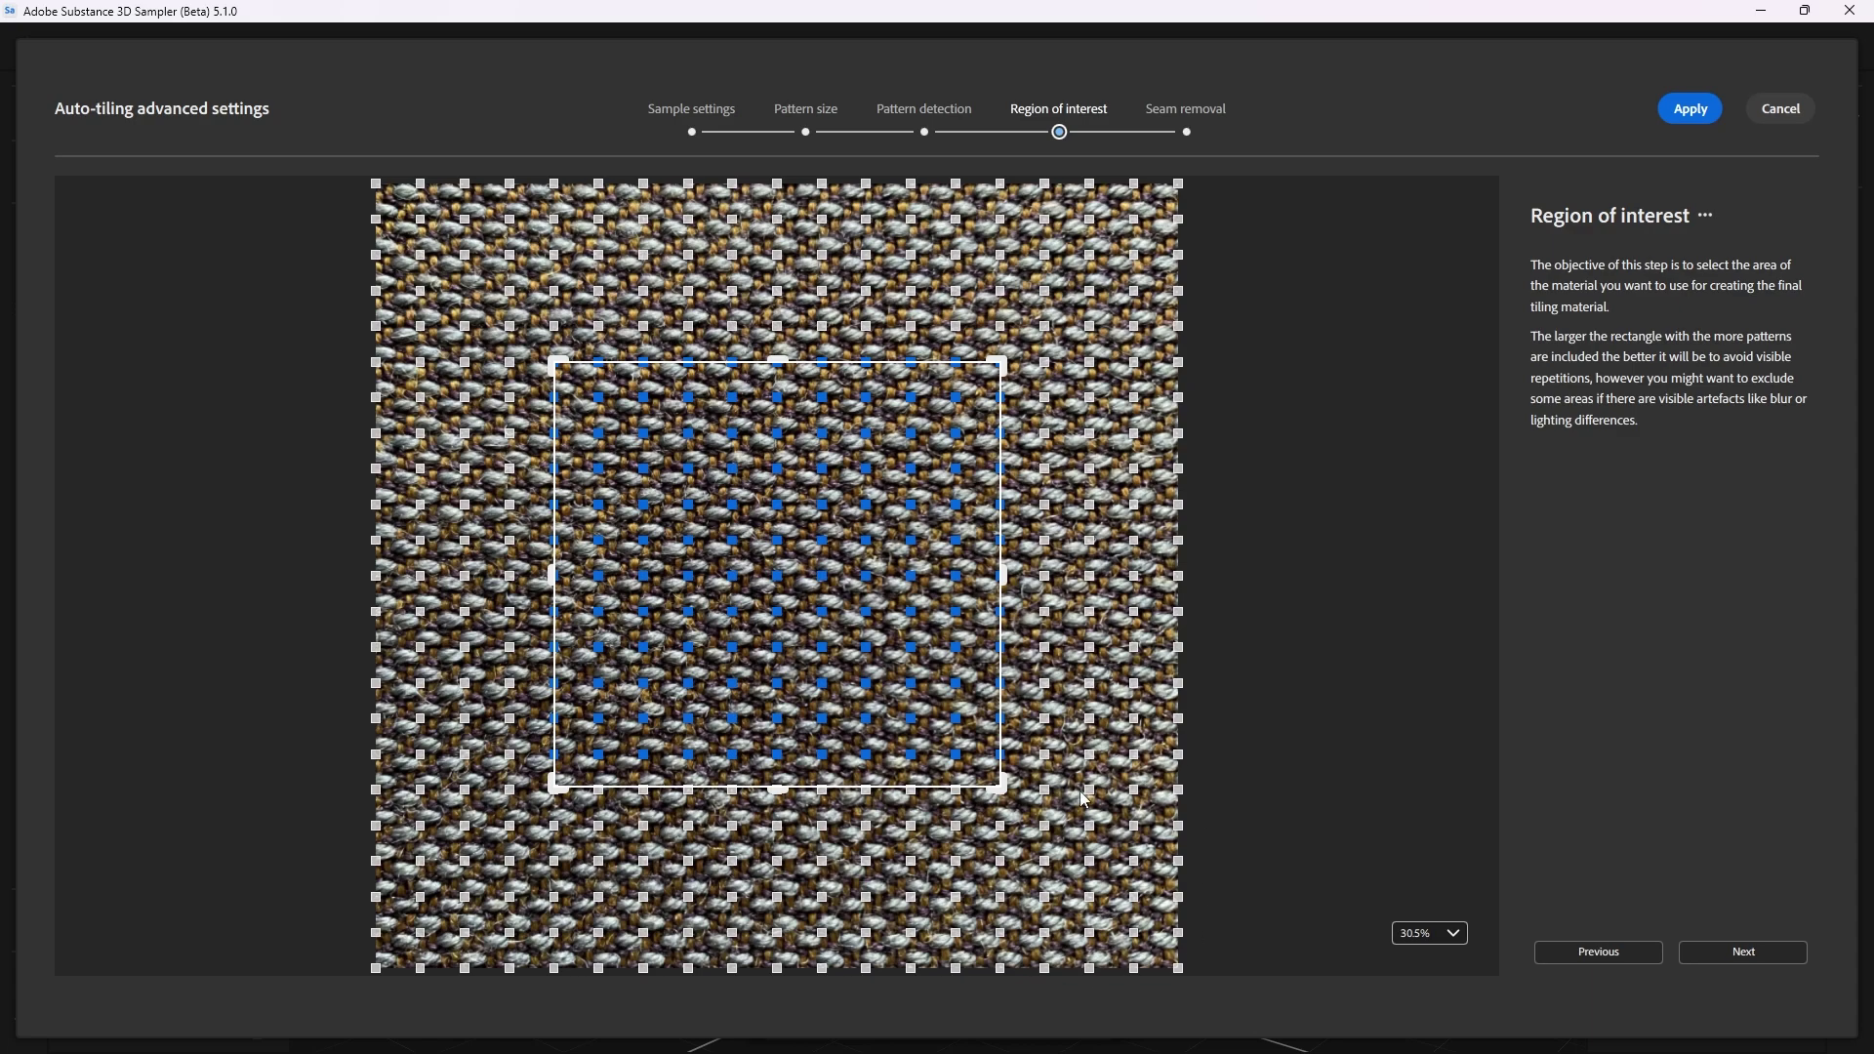
At seam removal, set blend width to 0.4 and preview the repeated tiles
click(1743, 951)
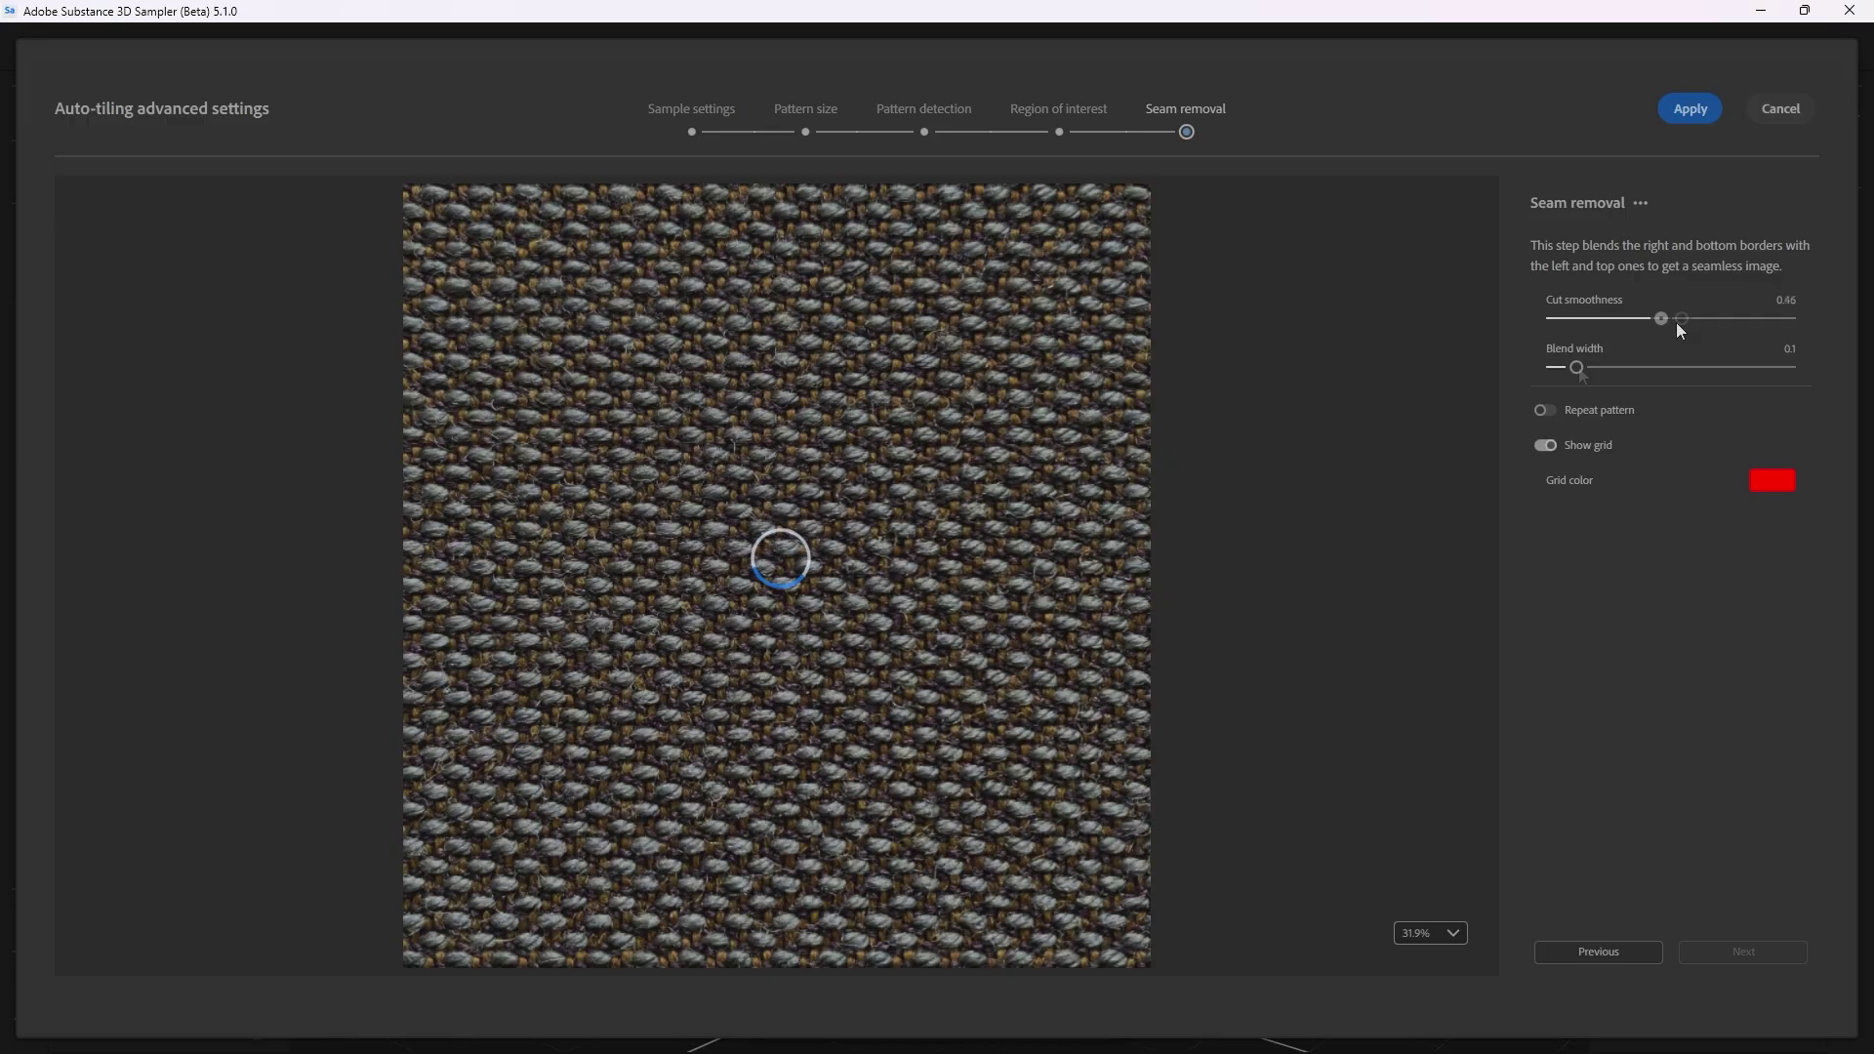
drag(1577, 368, 1646, 368)
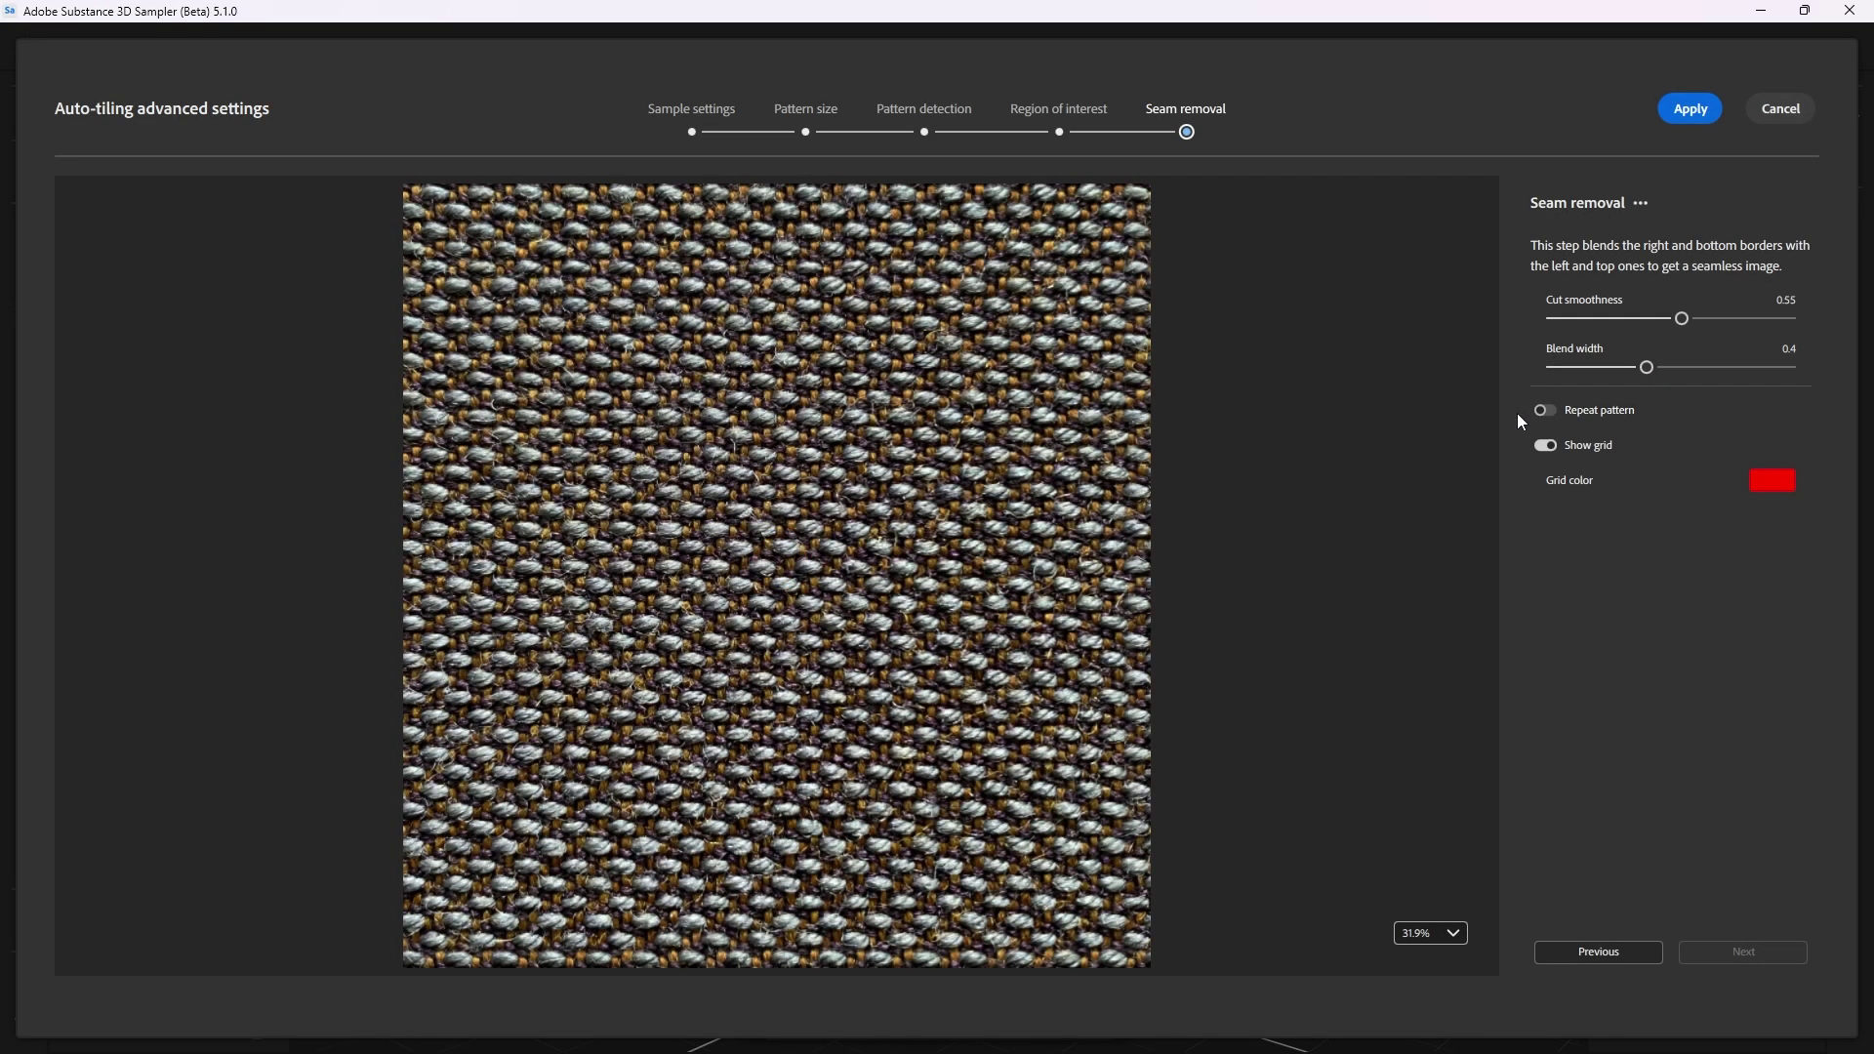
click(1546, 410)
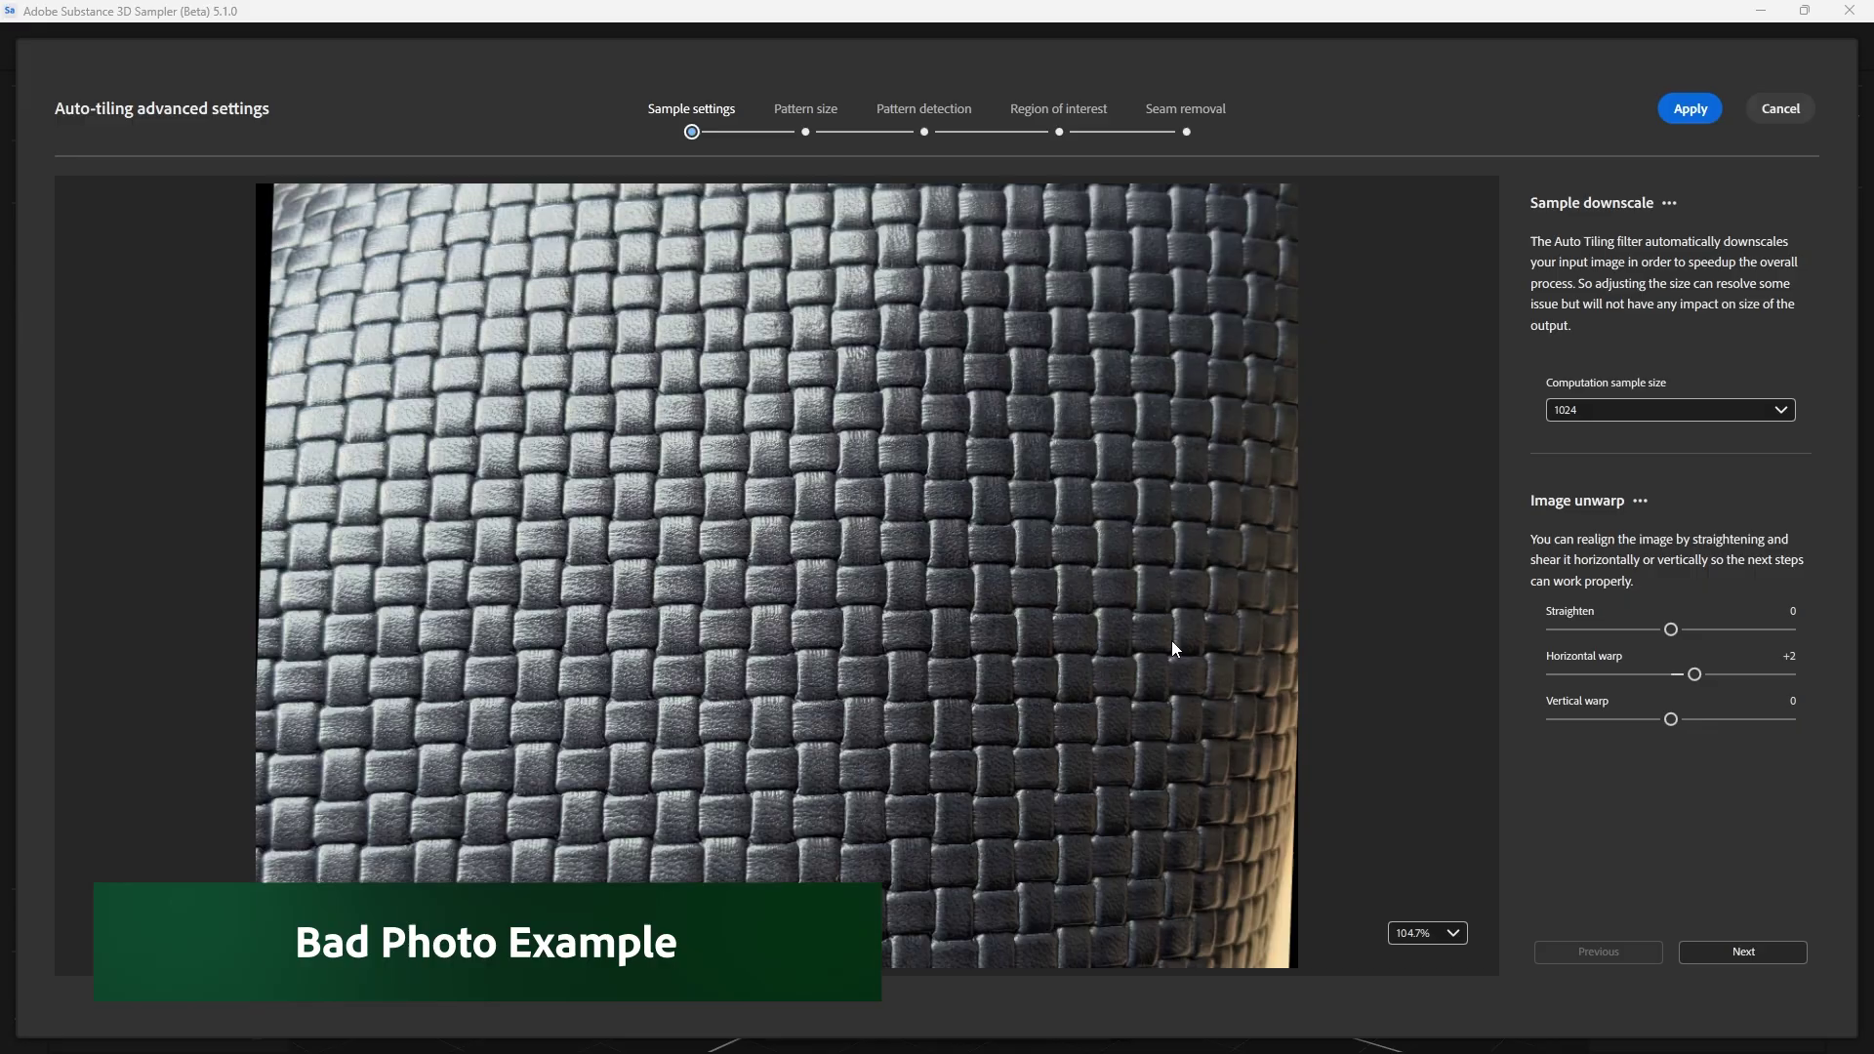
Step the leather photo through pattern detection, region of interest and seam removal
click(921, 111)
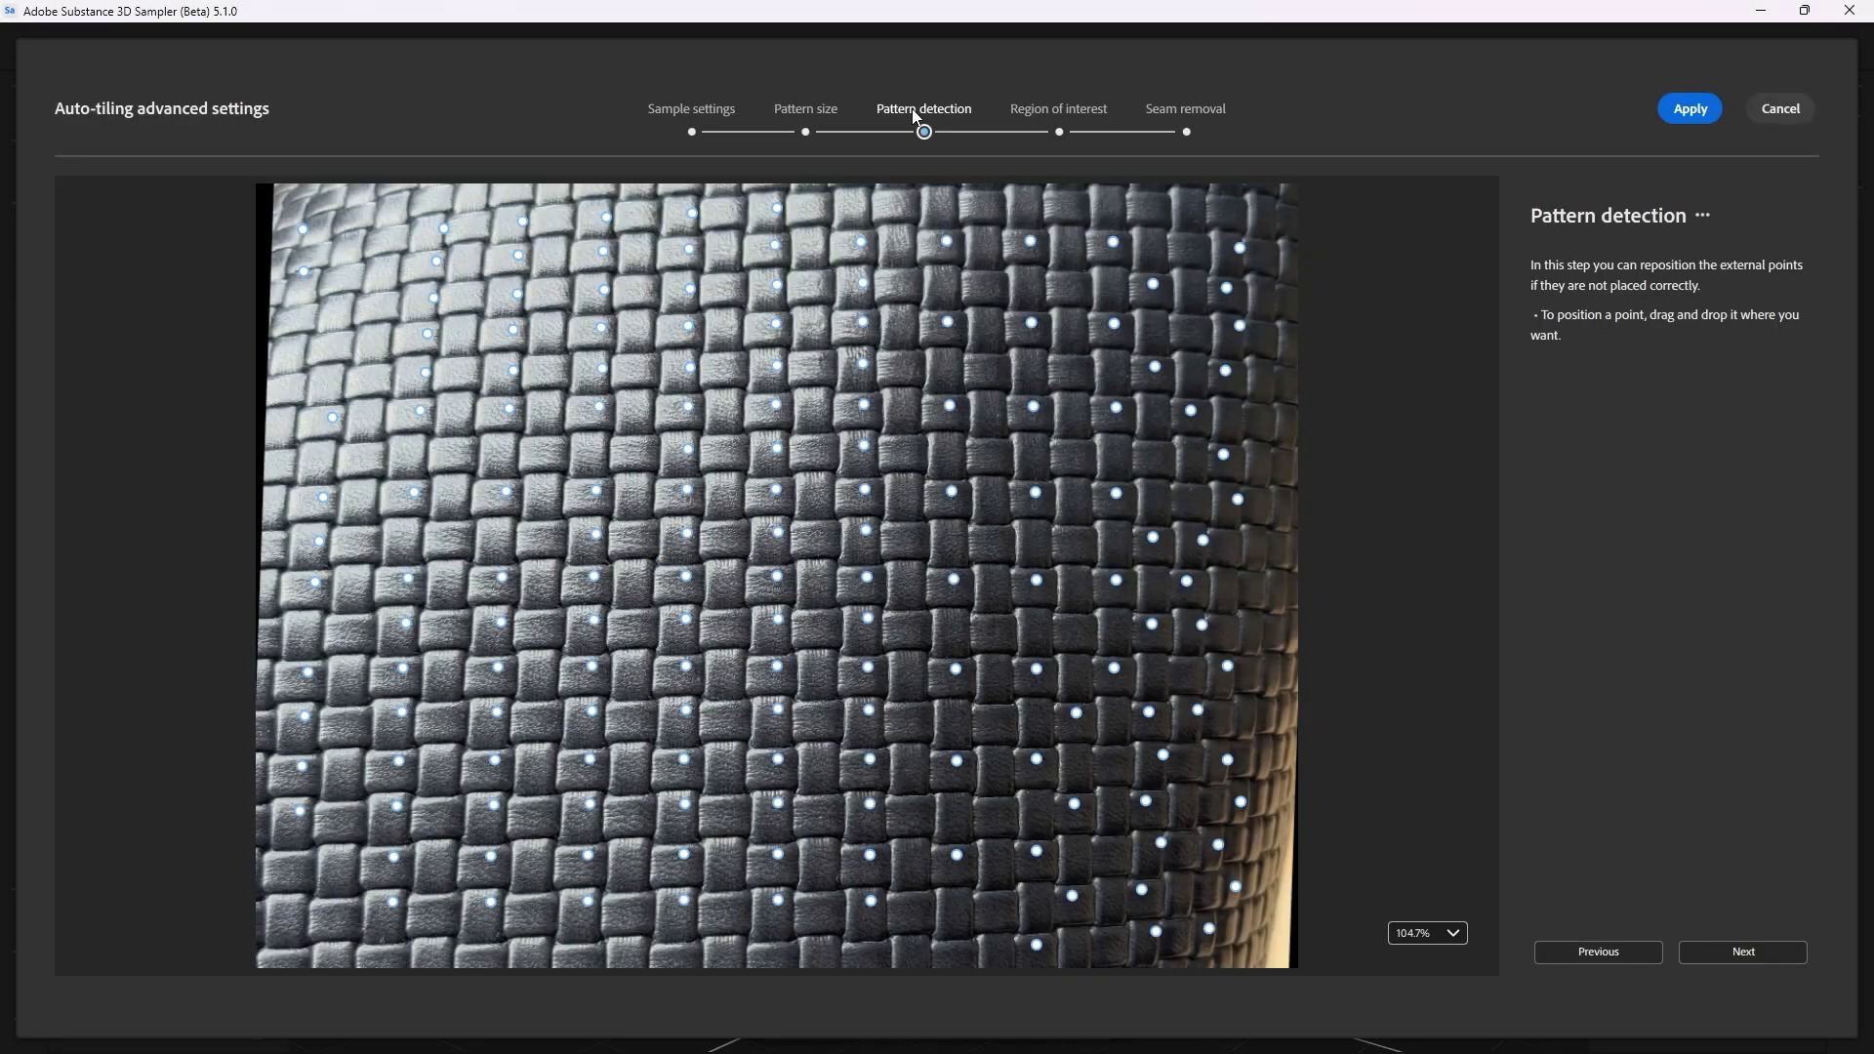
click(1037, 109)
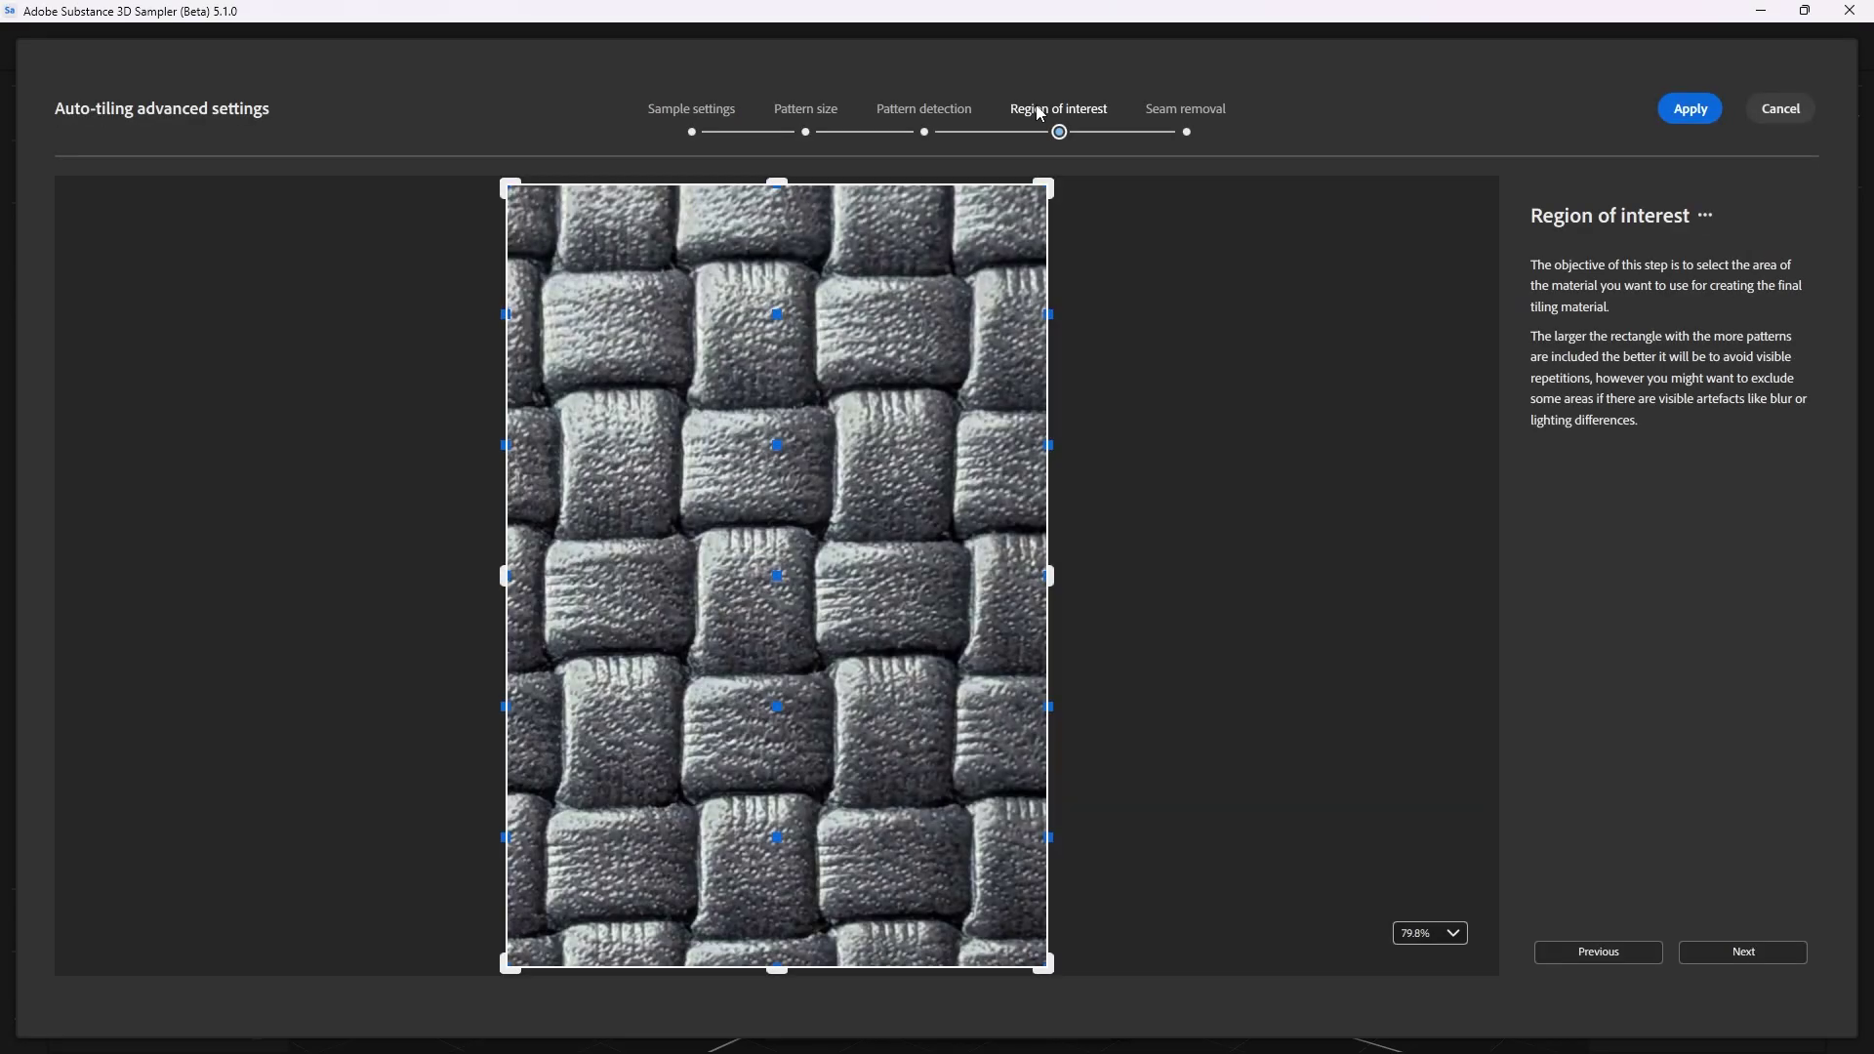
click(1172, 107)
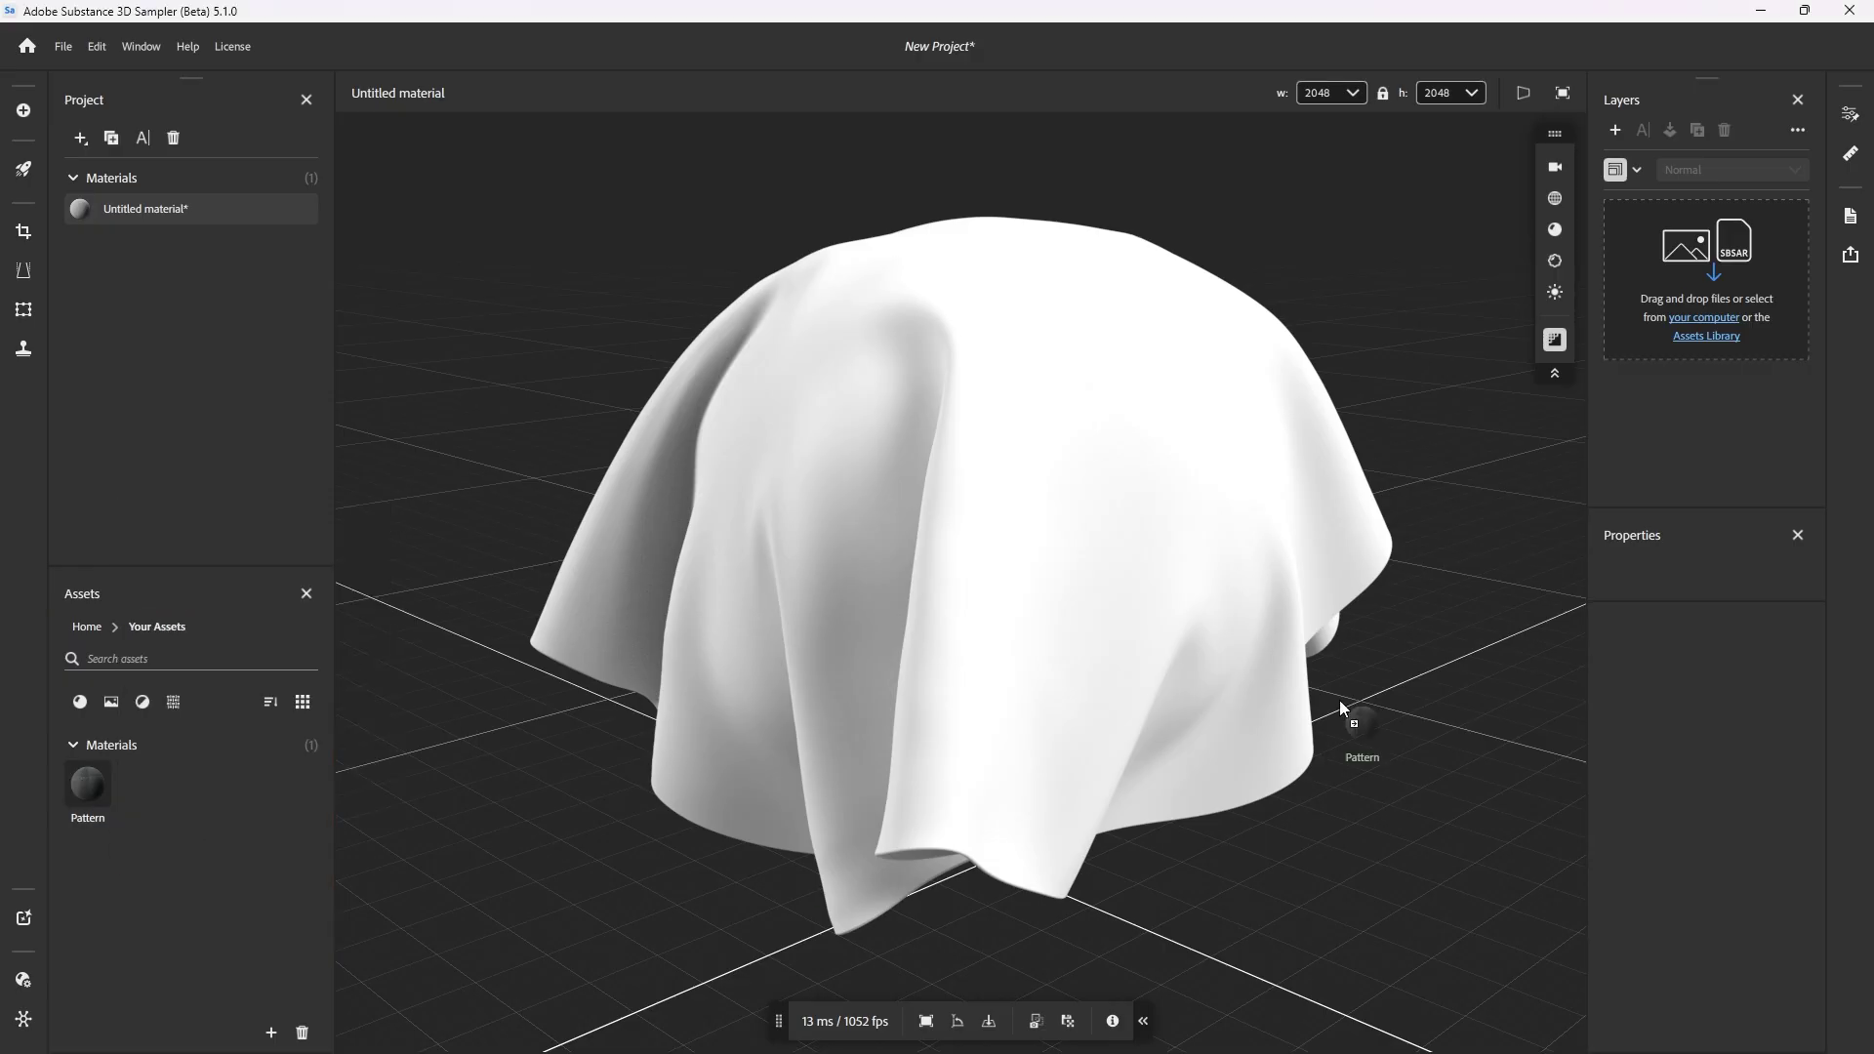
Add the Pattern material as a layer with an Auto Tiling filter and open advanced settings
drag(1662, 297, 1662, 297)
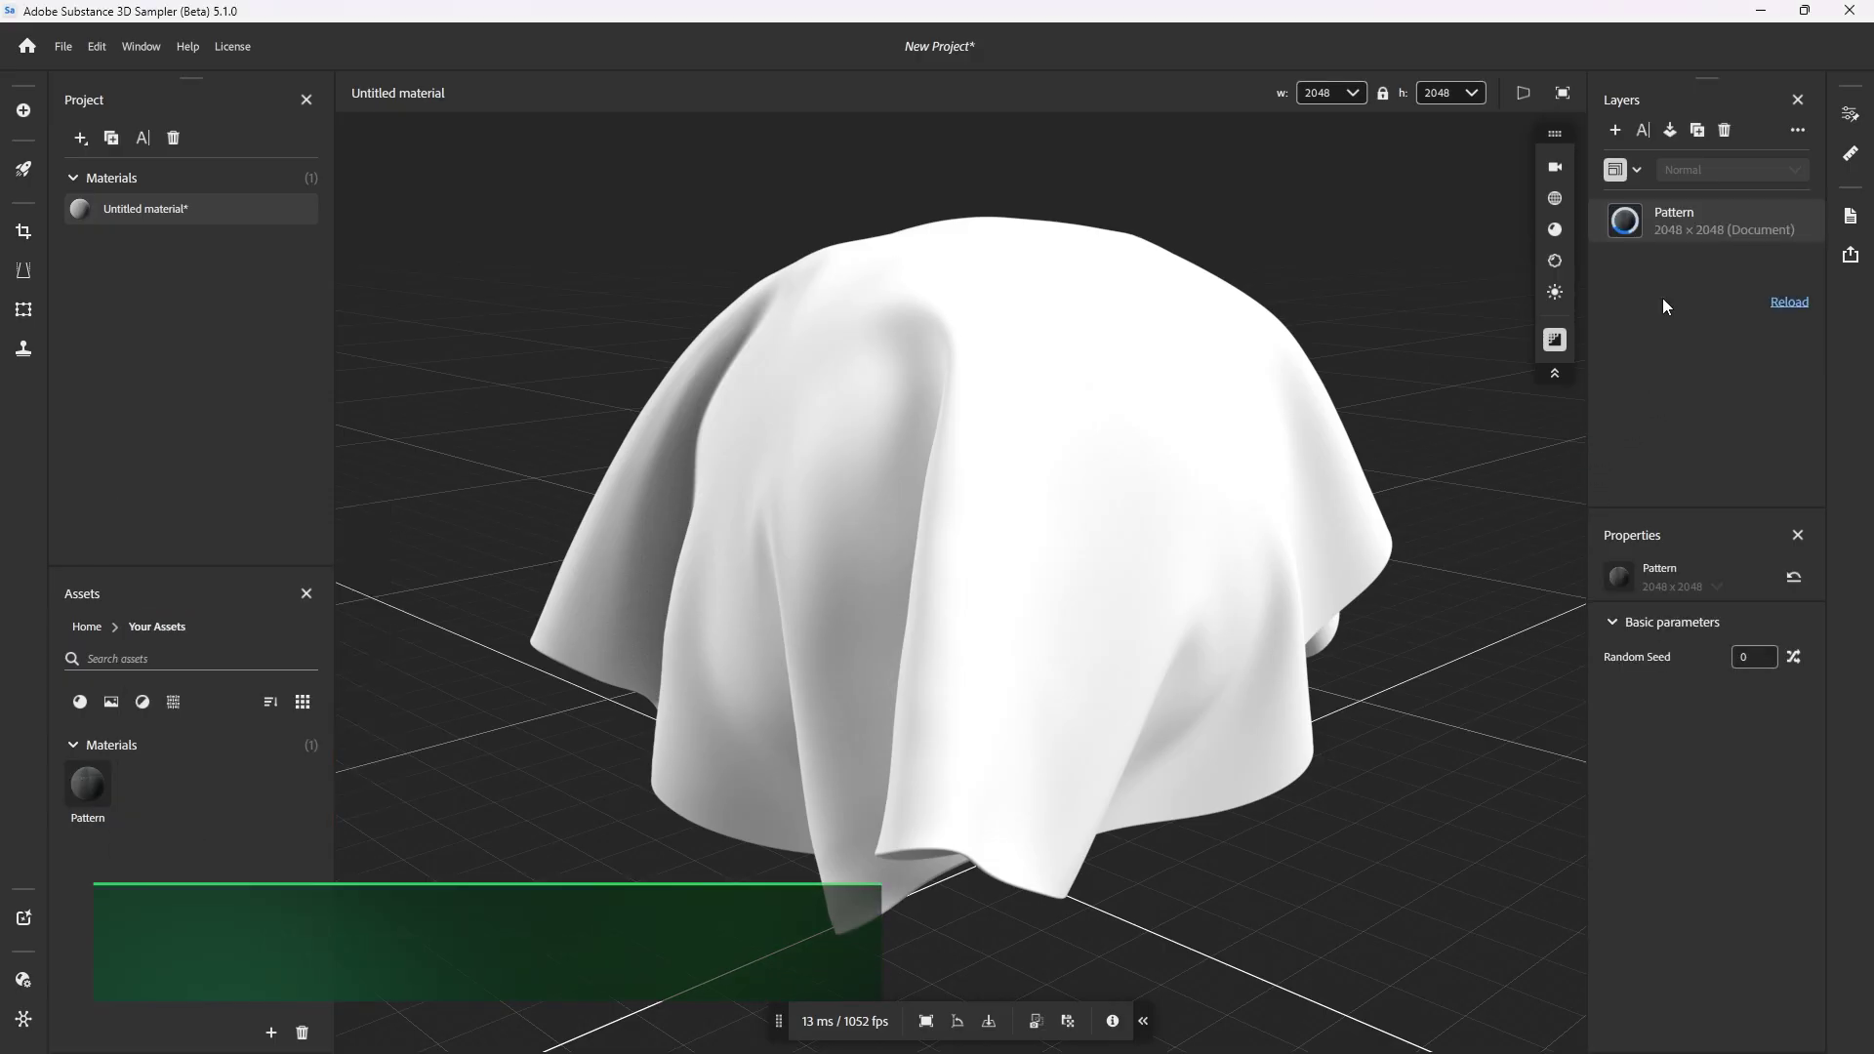
click(1614, 133)
text(au)
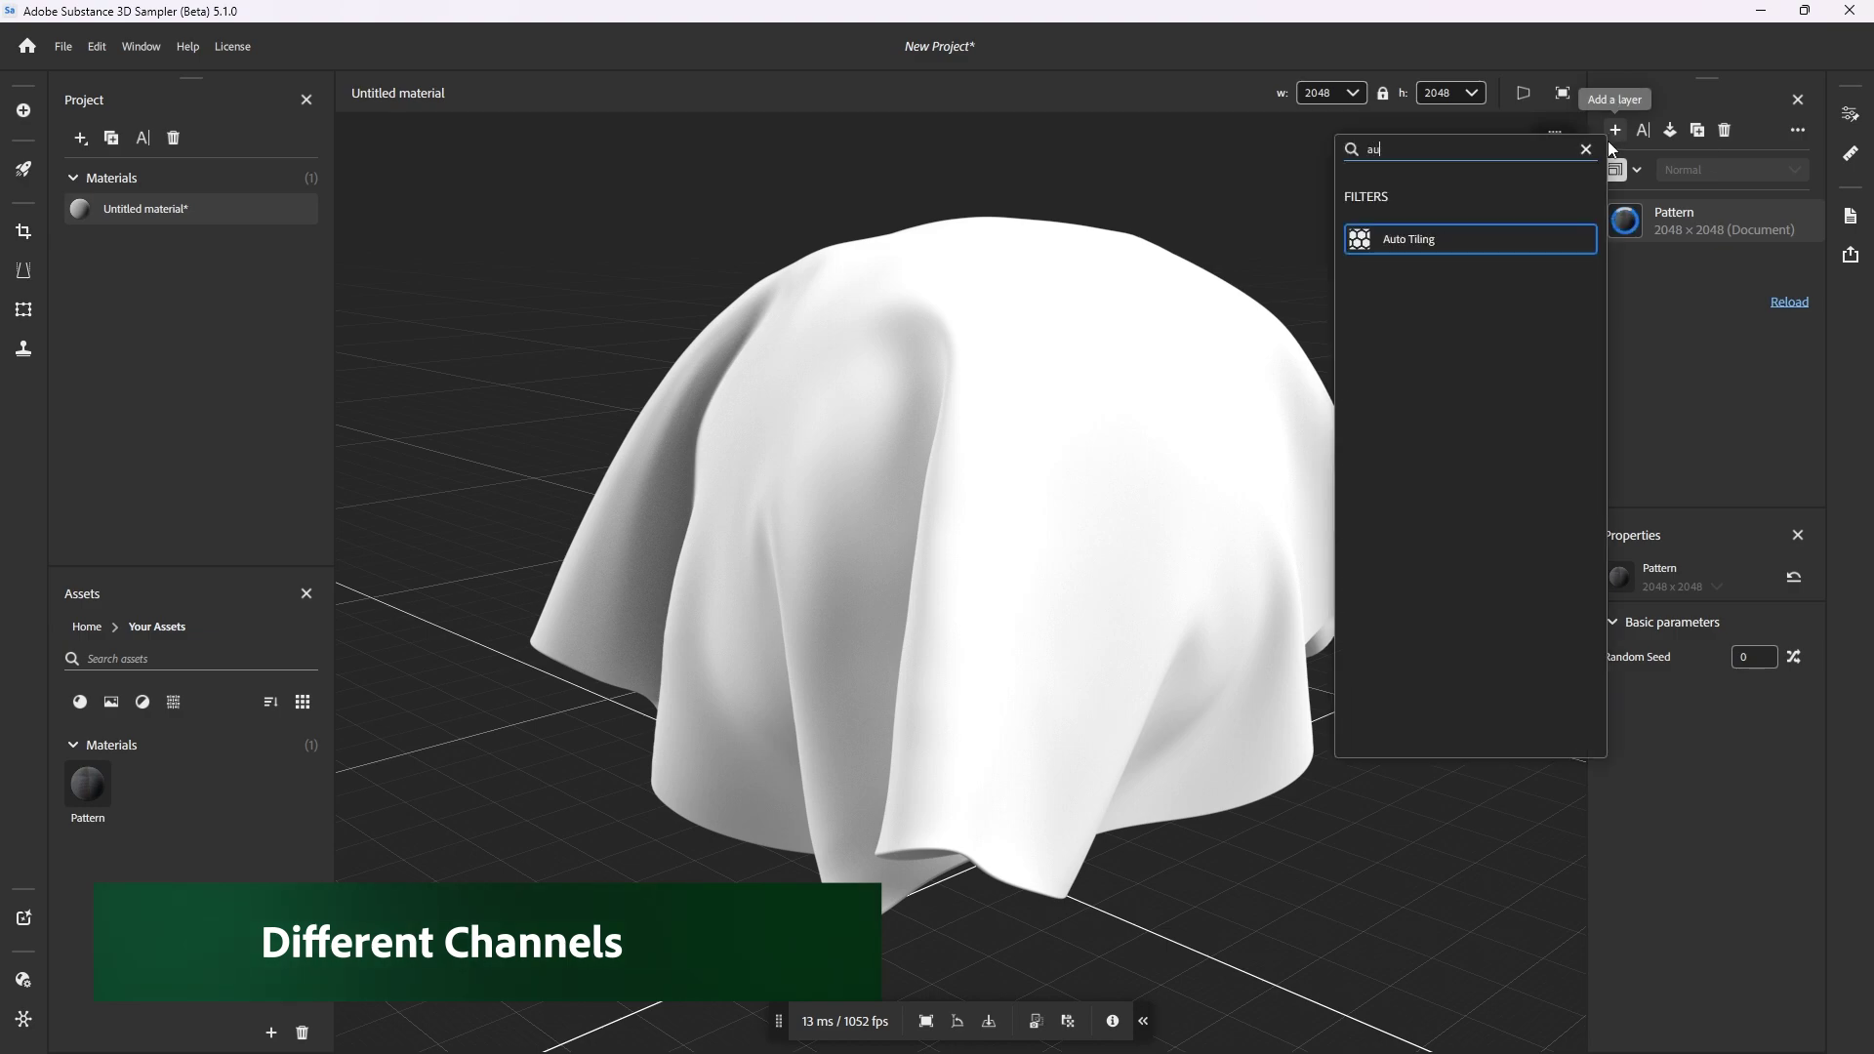
click(1451, 239)
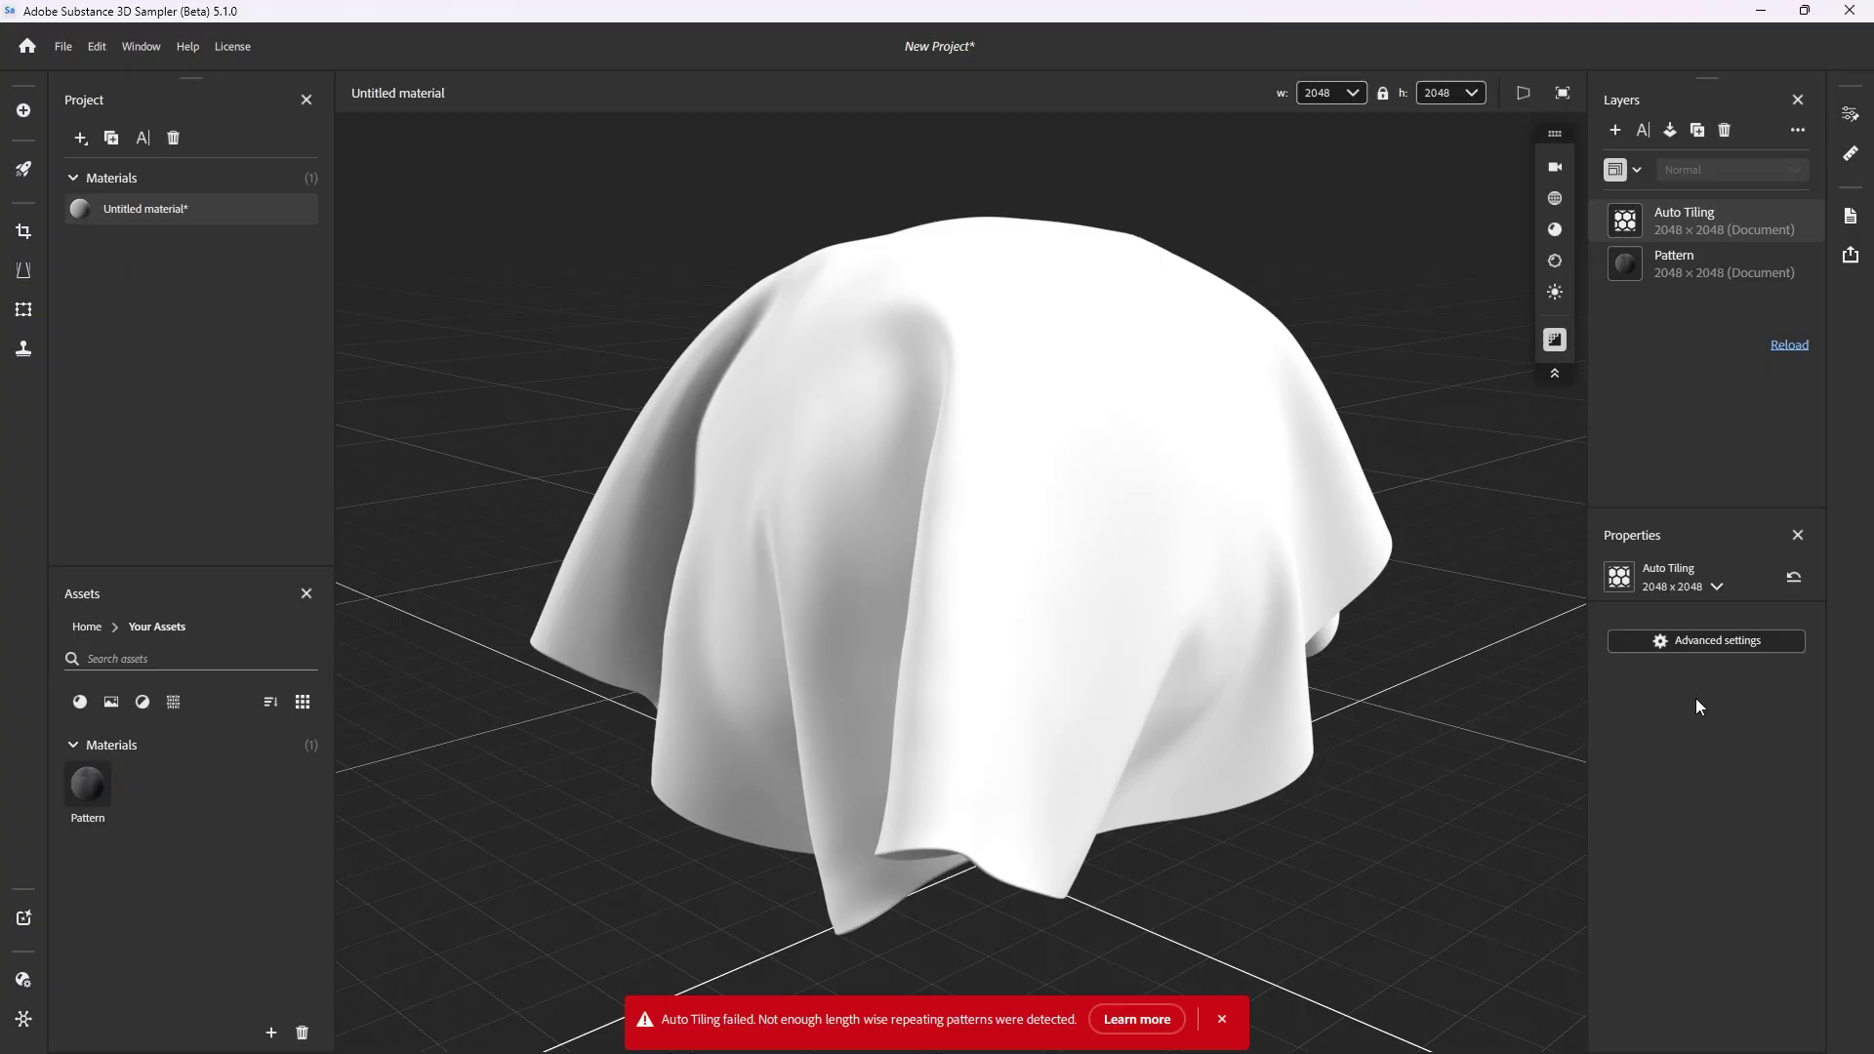
click(1709, 641)
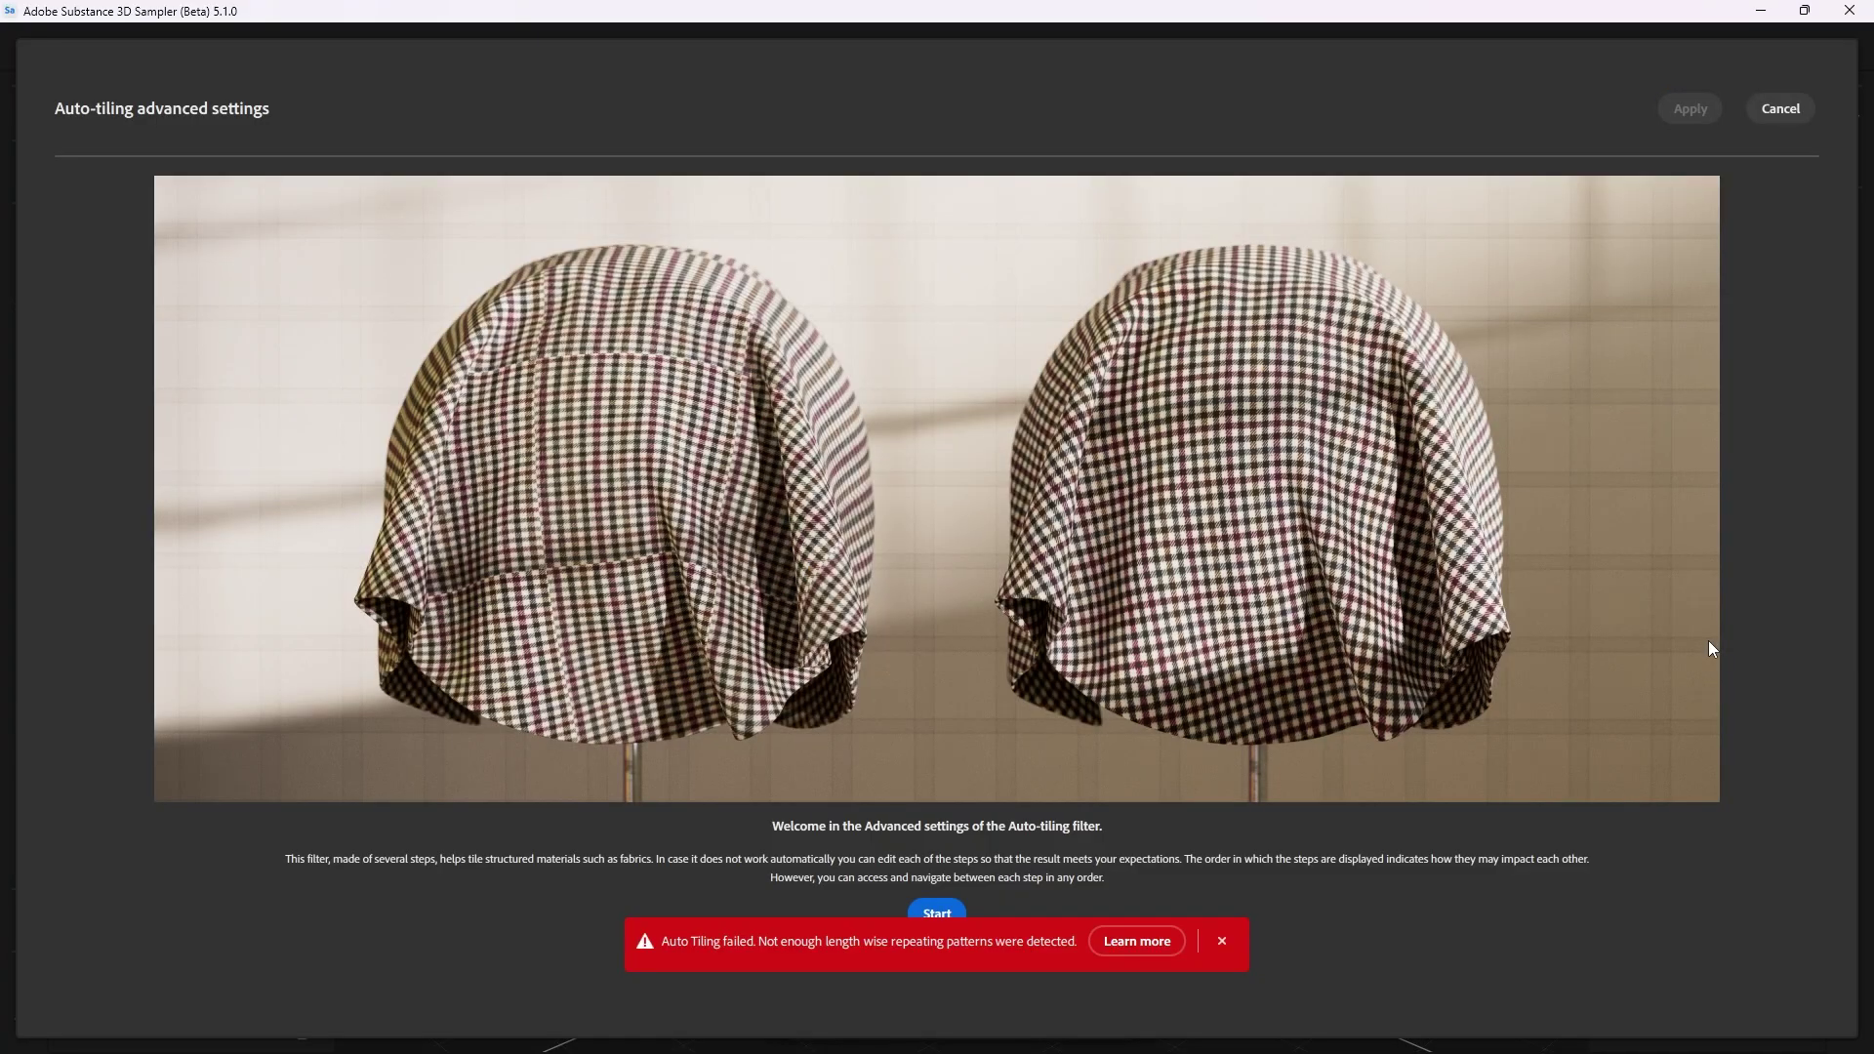
Start auto-tiling setup, dismiss the failure notice, and base detection on the Height map
click(937, 912)
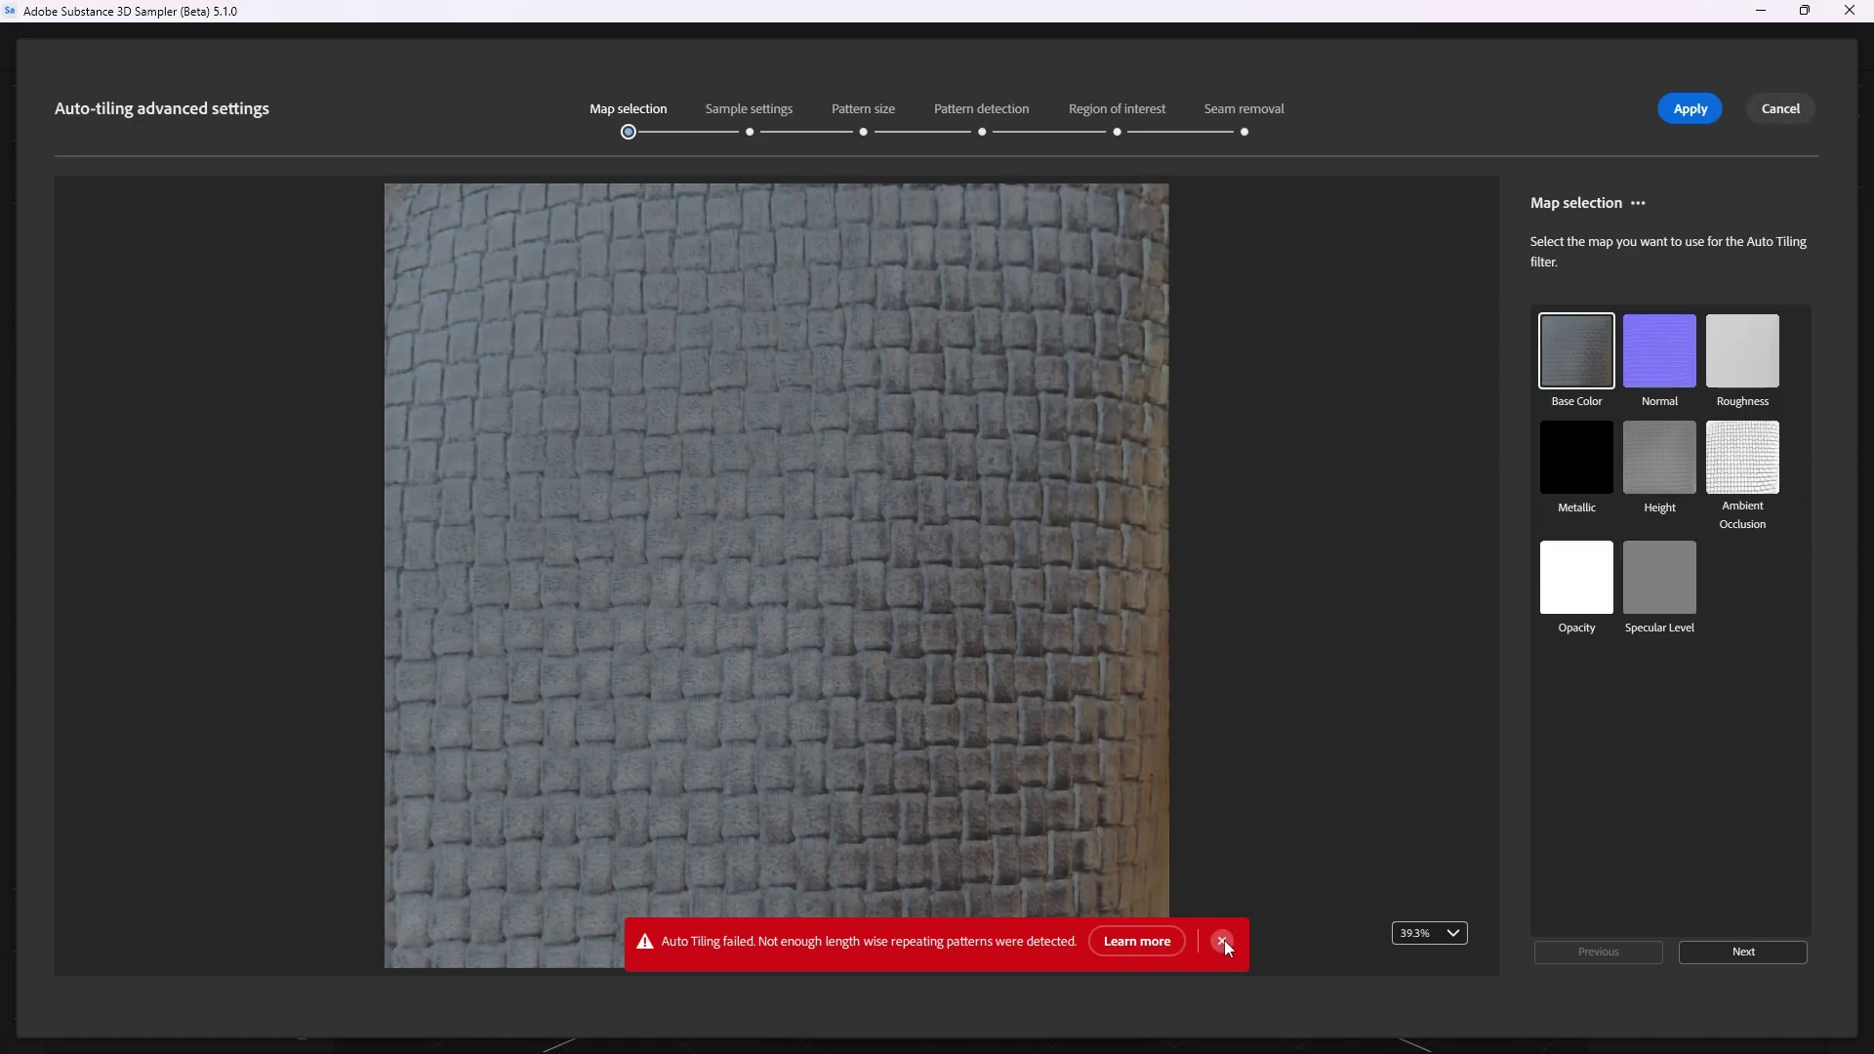
click(1223, 941)
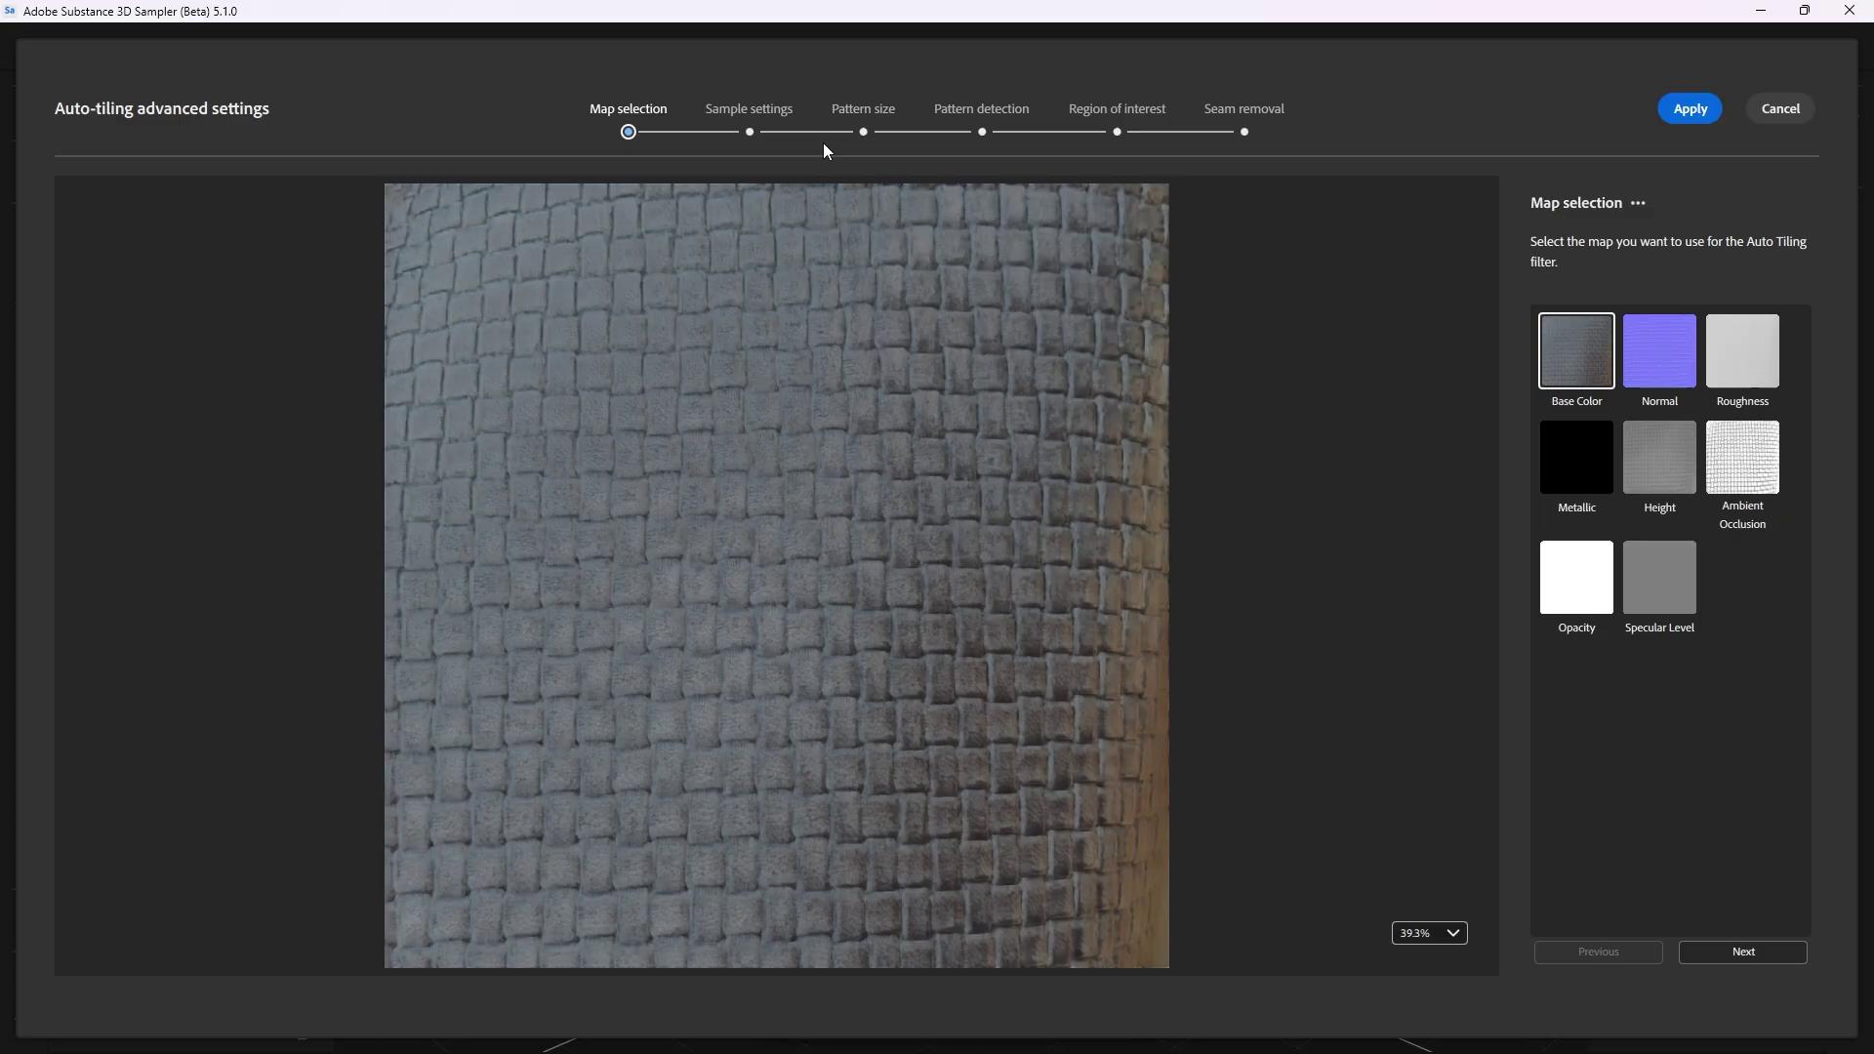
click(1631, 456)
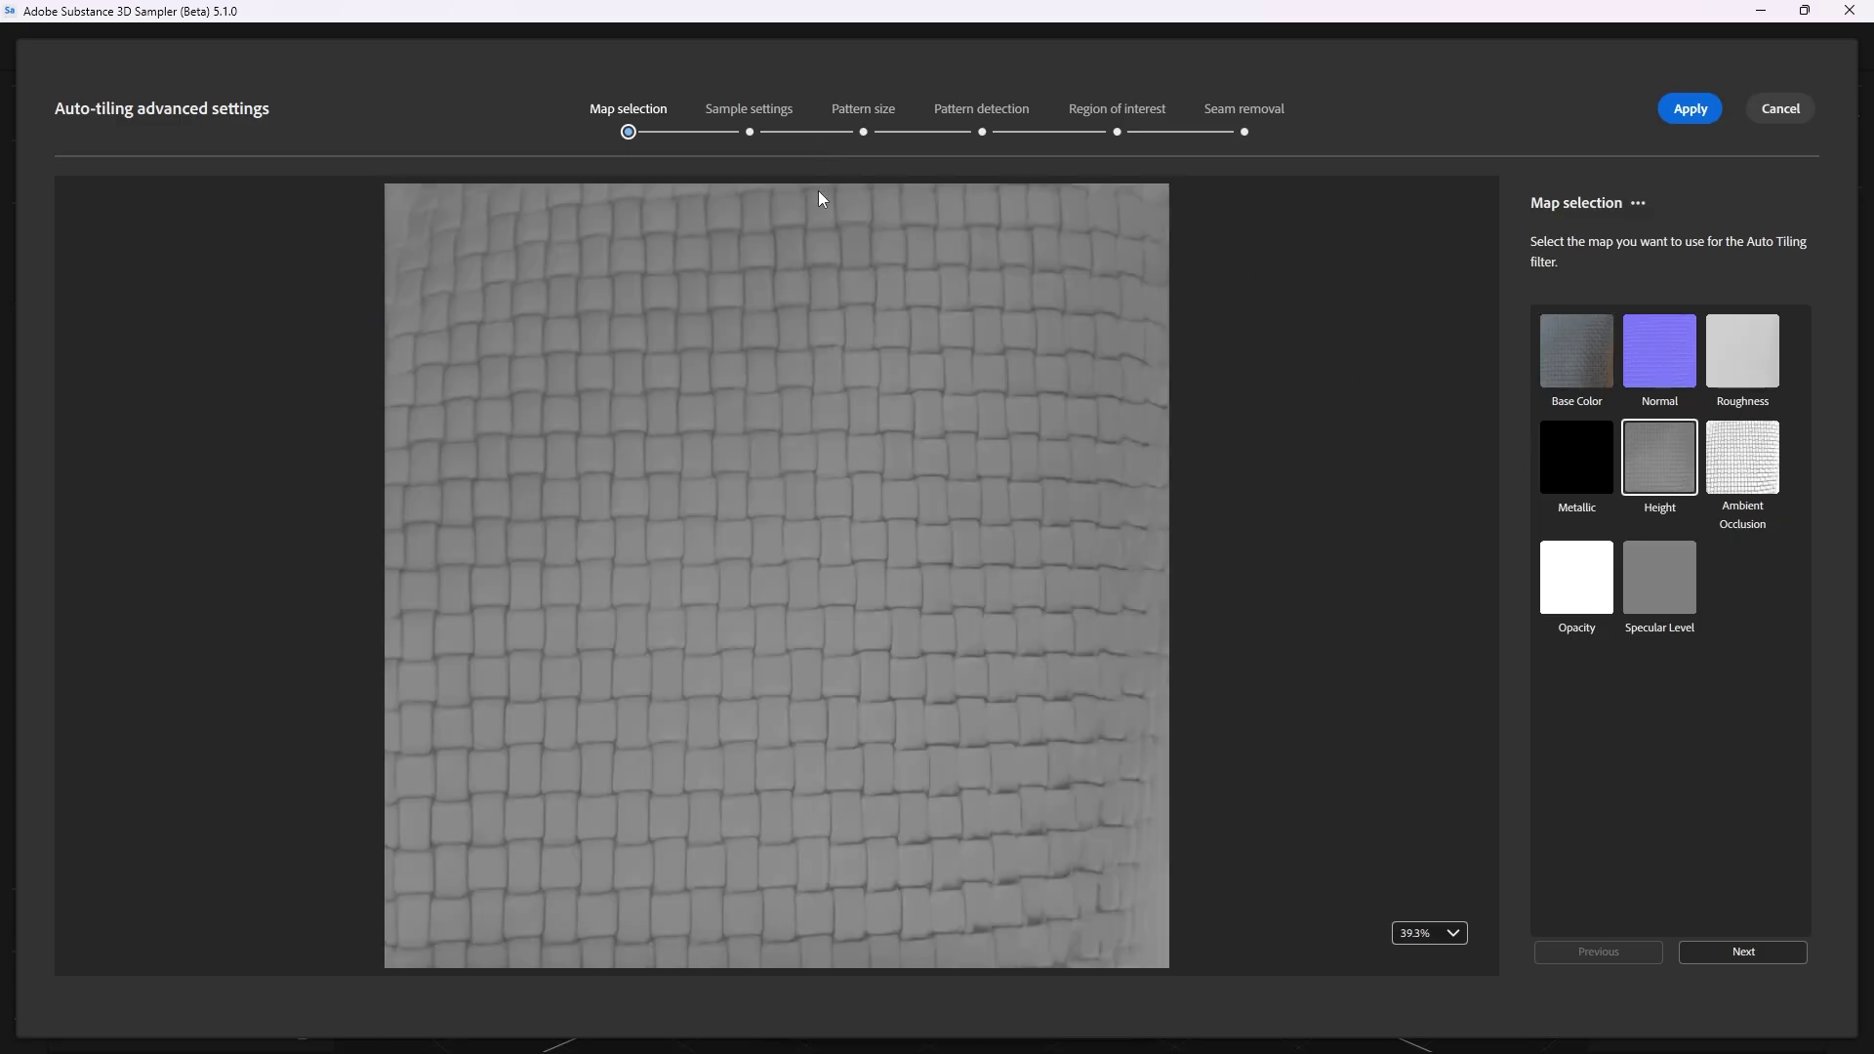
Set a custom pattern size of about 50 for width and height
click(781, 116)
click(852, 110)
click(1555, 479)
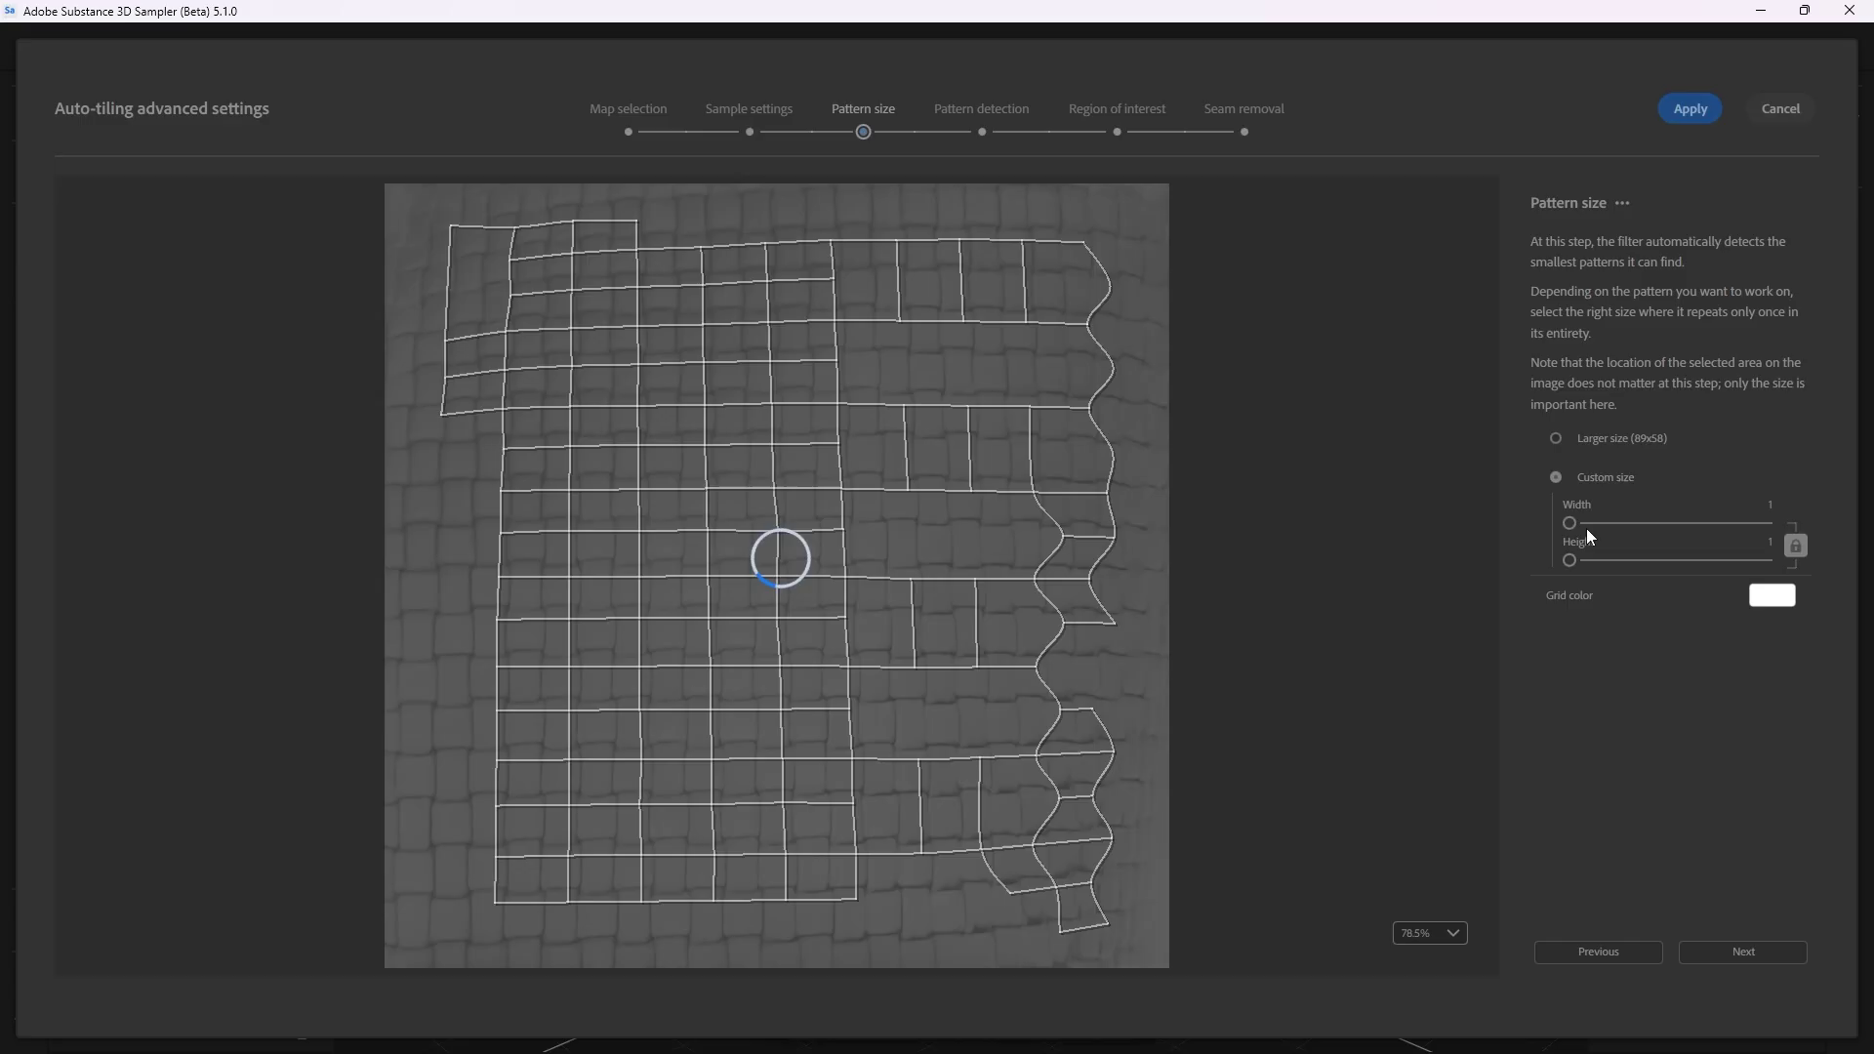
drag(1574, 526, 1641, 523)
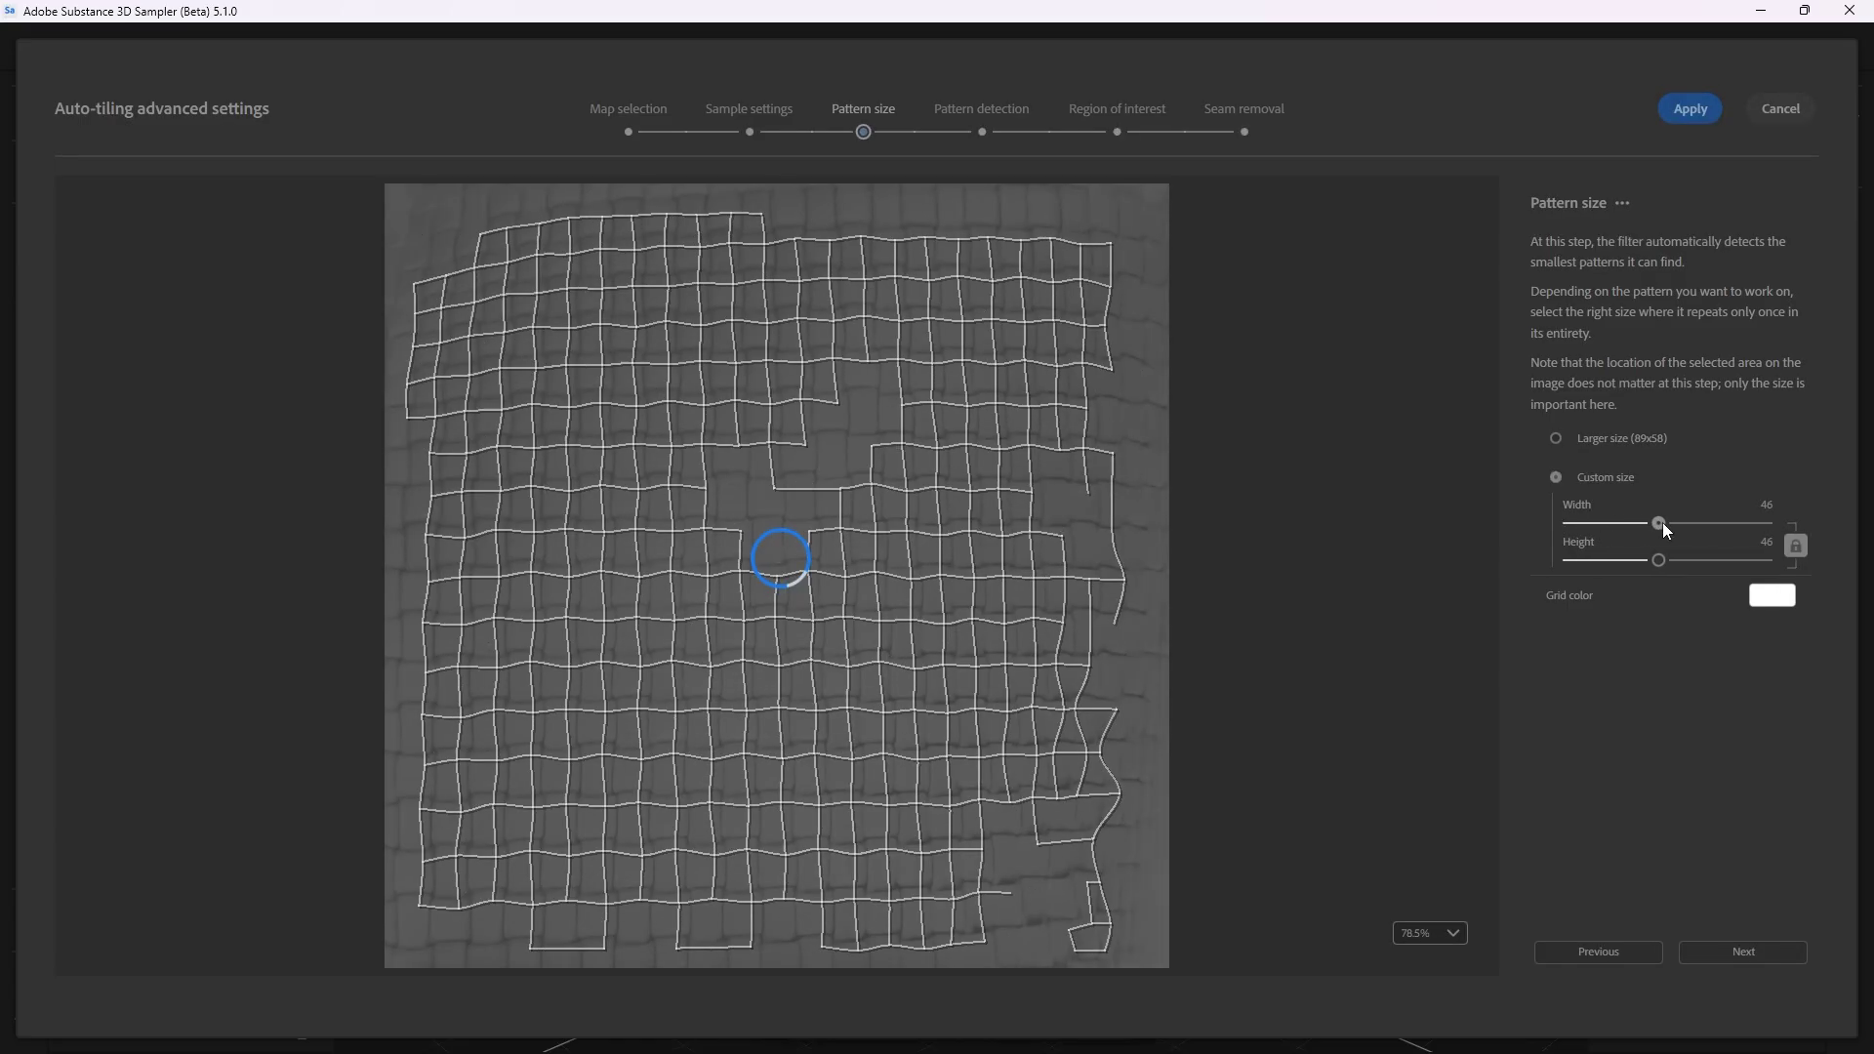
drag(1662, 529, 1668, 530)
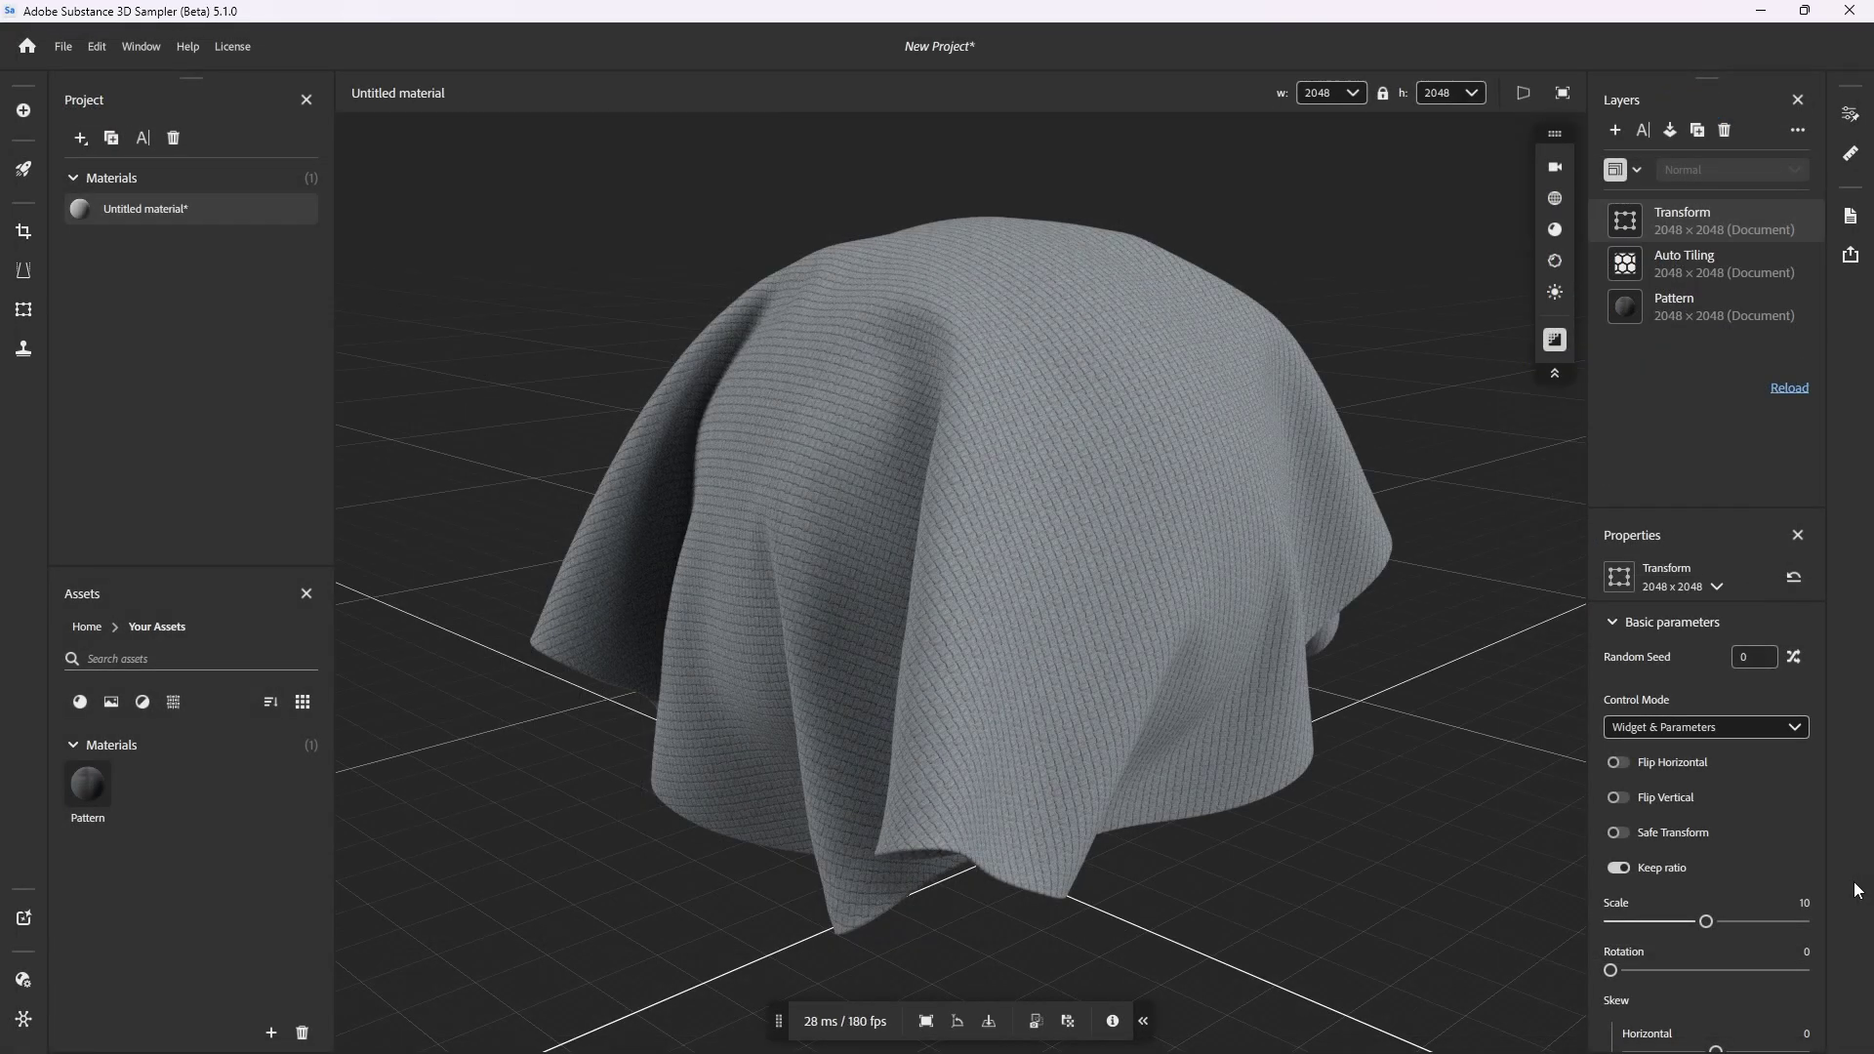